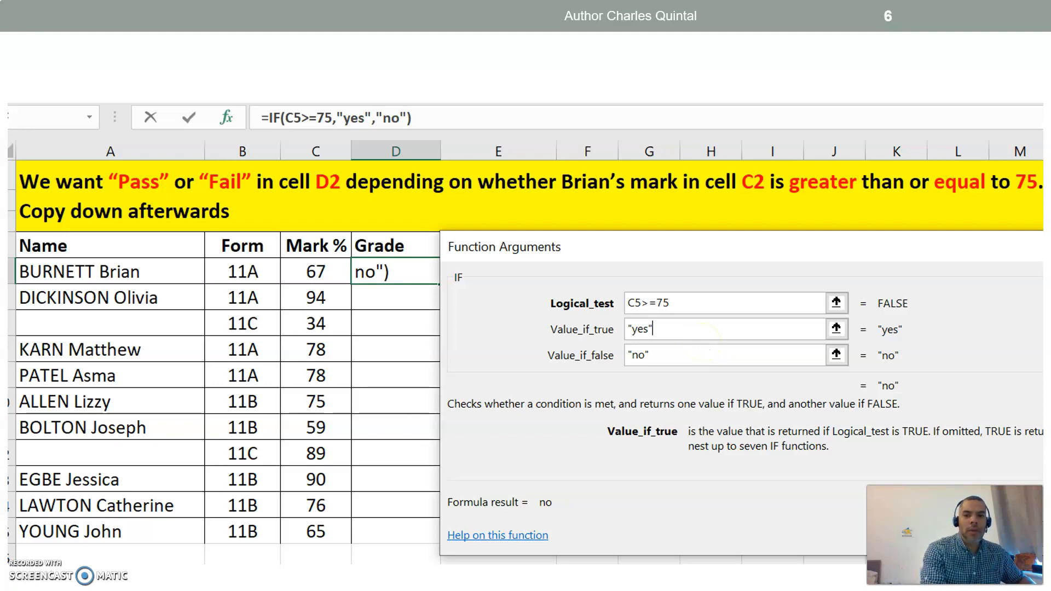
{"action": "left_click", "coordinate": [755, 222]}
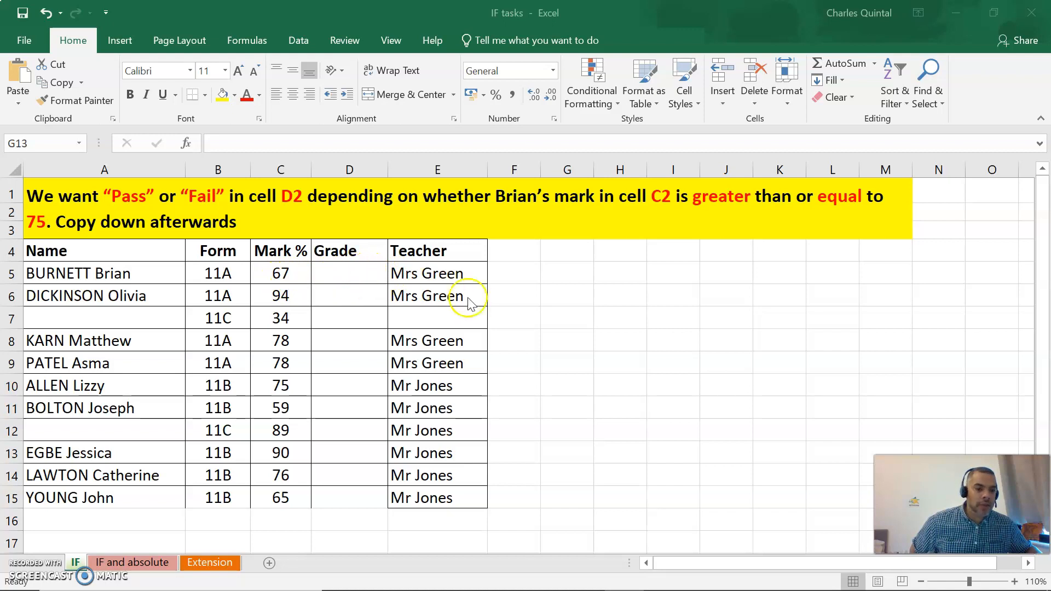
Start inserting a function in Grade cell D5 and choose IF from the recently used functions
{"action": "left_click", "coordinate": [352, 273]}
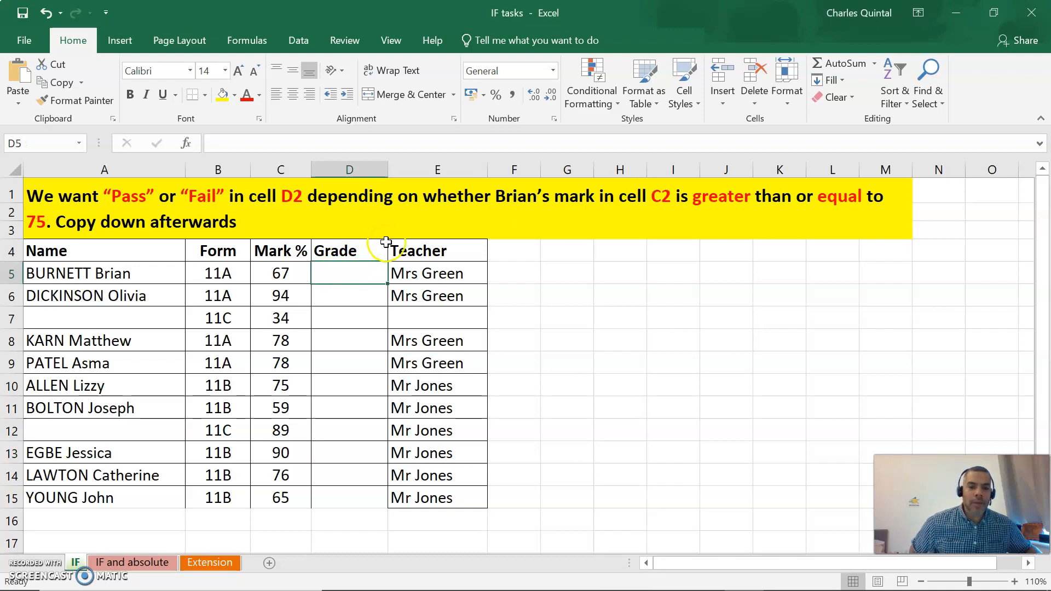
{"action": "left_click", "coordinate": [876, 65]}
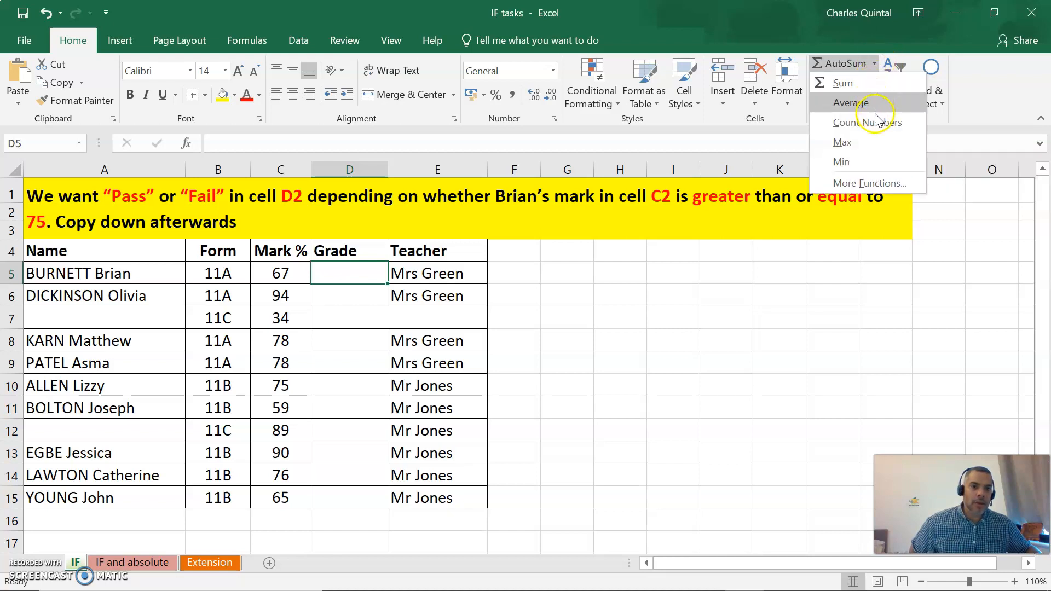
{"action": "left_click", "coordinate": [879, 164]}
{"action": "left_click", "coordinate": [873, 183]}
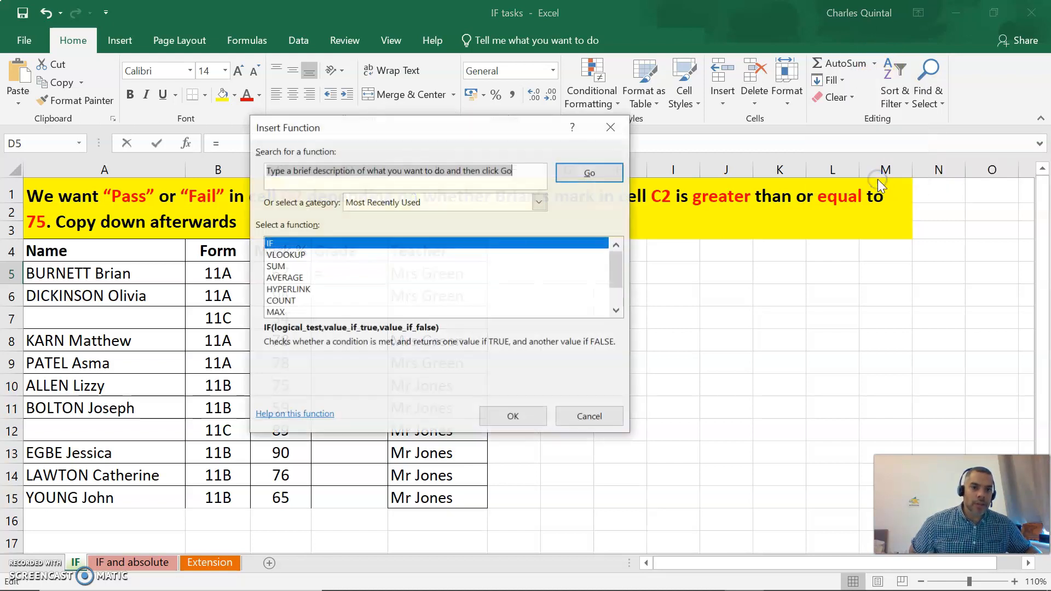
{"action": "left_click", "coordinate": [283, 256]}
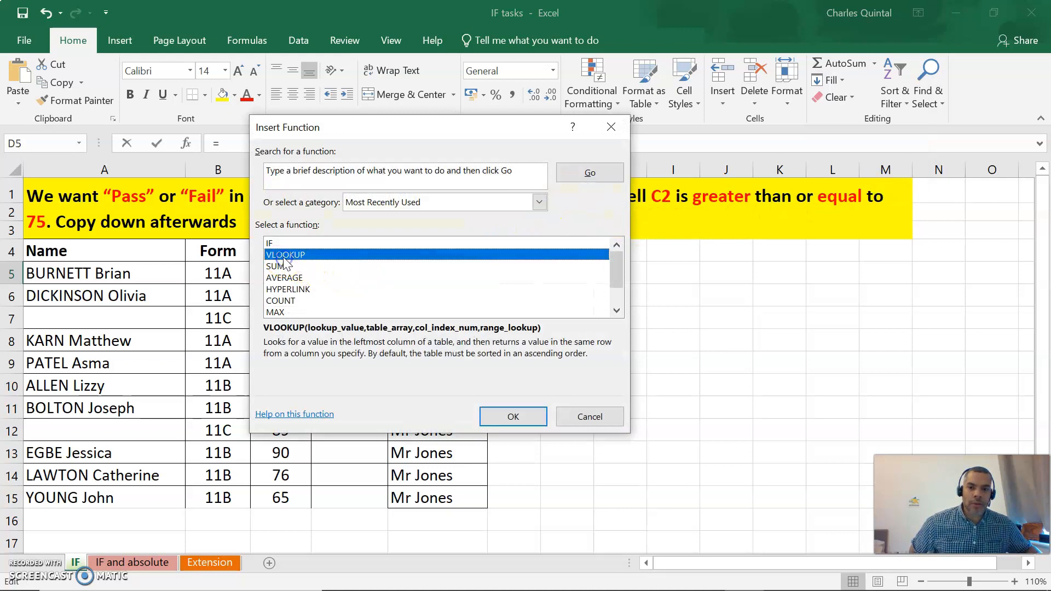
{"action": "left_click", "coordinate": [278, 243]}
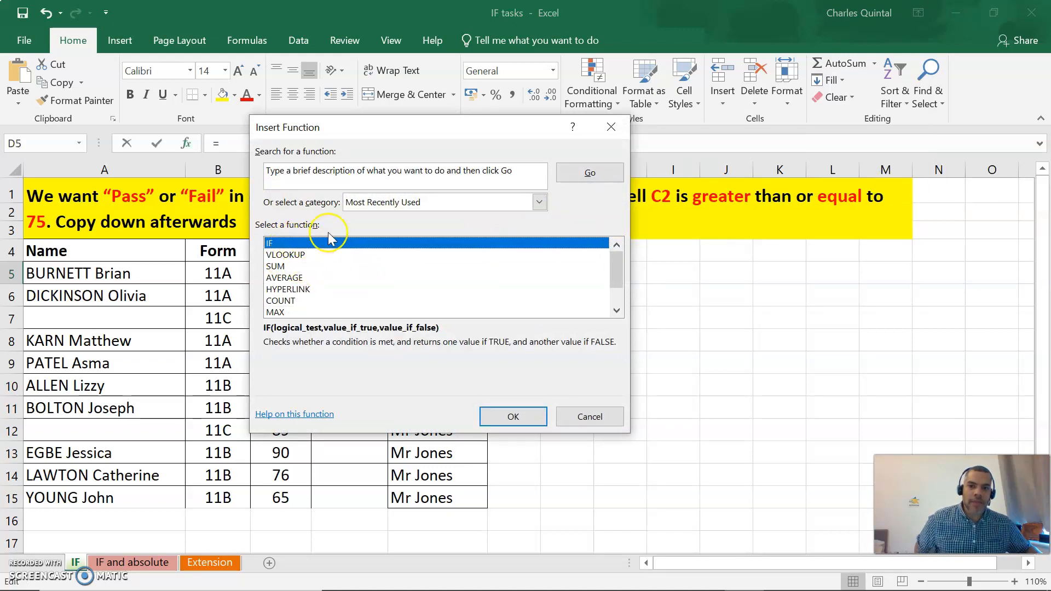
Search the available functions for "if" and insert the IF function in cell D5
{"action": "left_click_drag", "start_coordinate": [367, 175], "coordinate": [366, 182]}
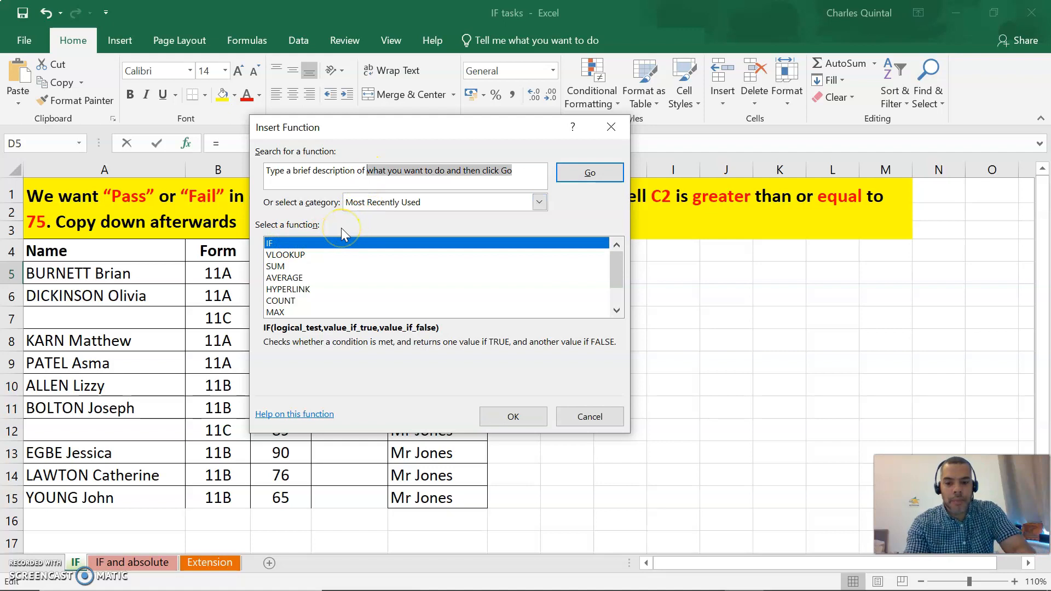
{"action": "type", "text": "if"}
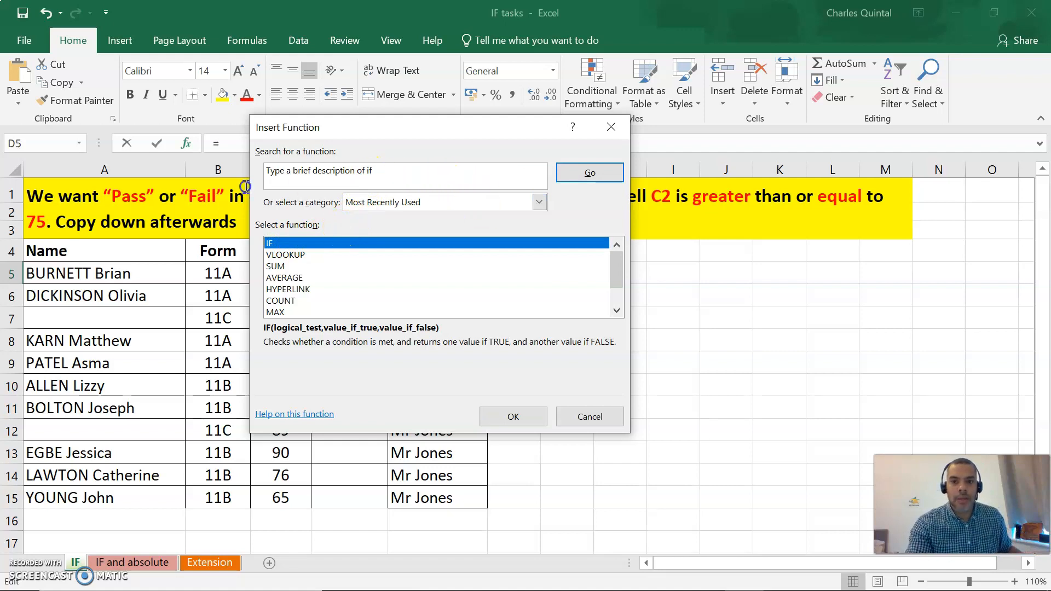
{"action": "left_click_drag", "start_coordinate": [386, 172], "coordinate": [224, 171]}
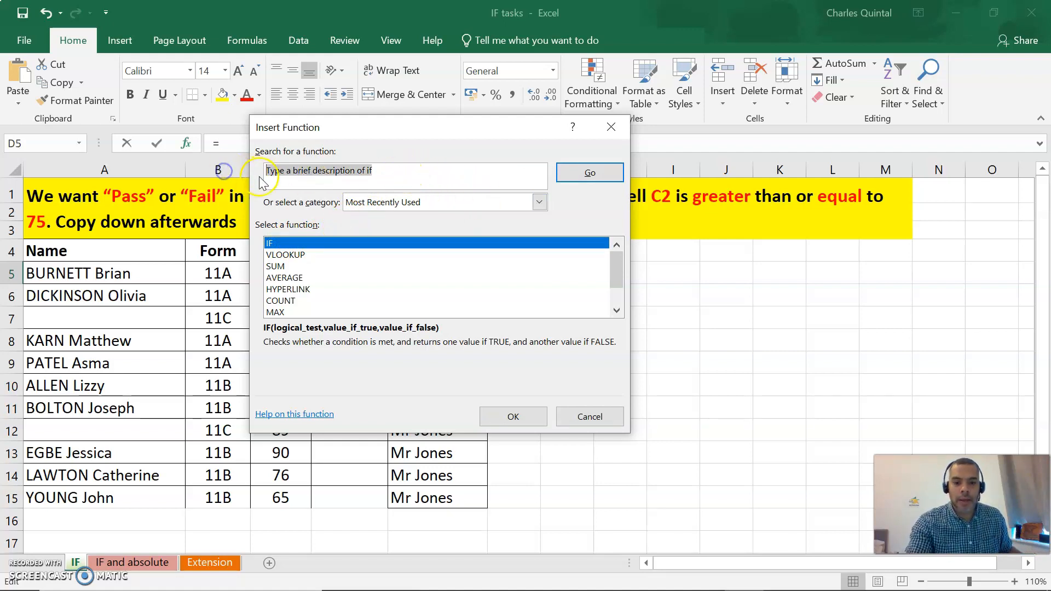
{"action": "key", "text": "BackSpace"}
{"action": "type", "text": "if"}
{"action": "left_click", "coordinate": [561, 171]}
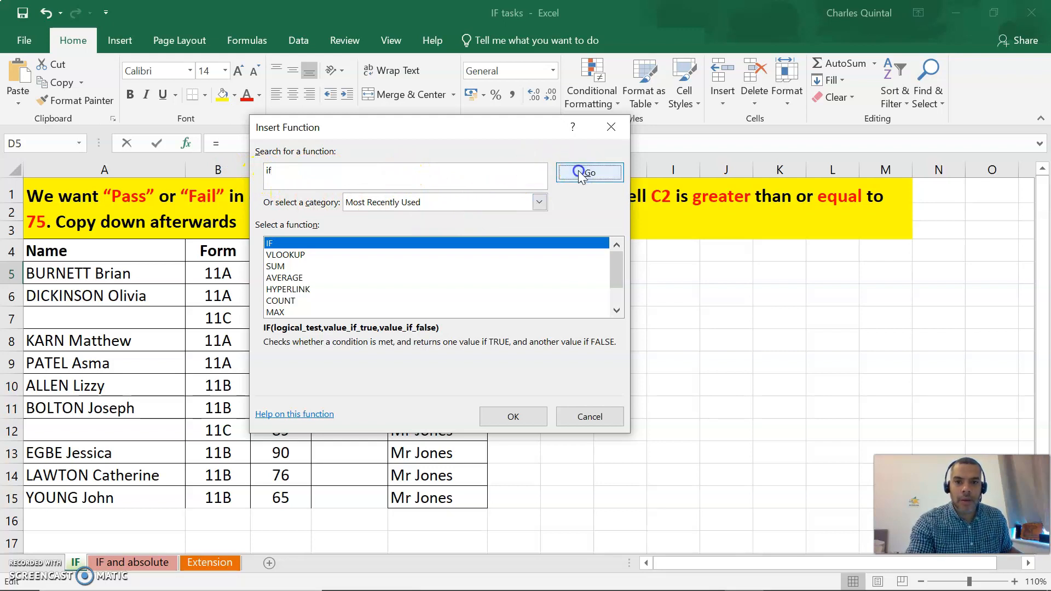
{"action": "left_click", "coordinate": [513, 417]}
Set the IF function's logical test to C5>=75, moving the arguments dialog clear of the table
{"action": "left_click_drag", "start_coordinate": [377, 162], "coordinate": [708, 164]}
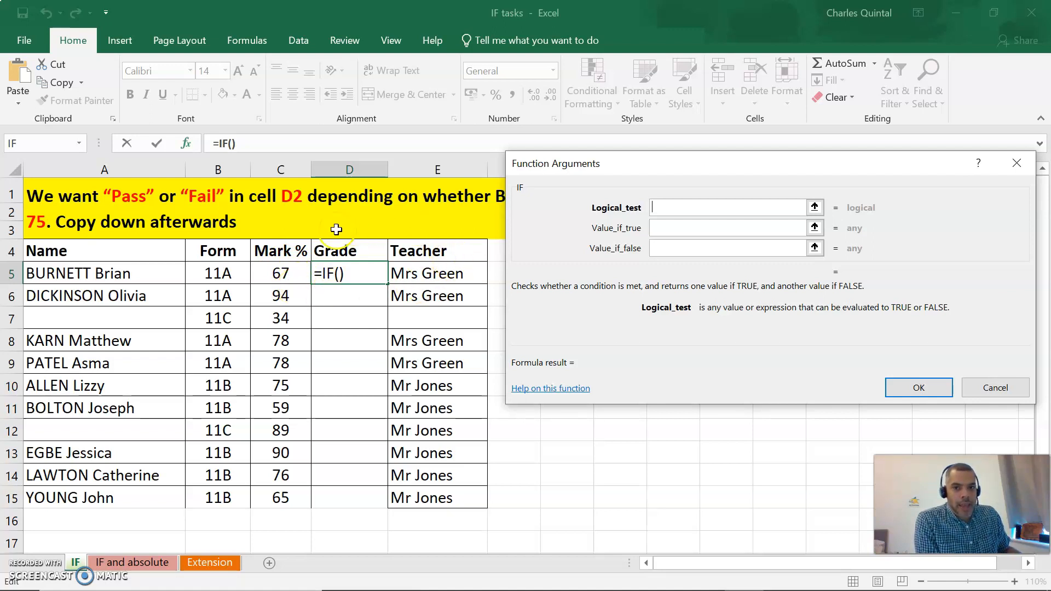
{"action": "left_click", "coordinate": [289, 274]}
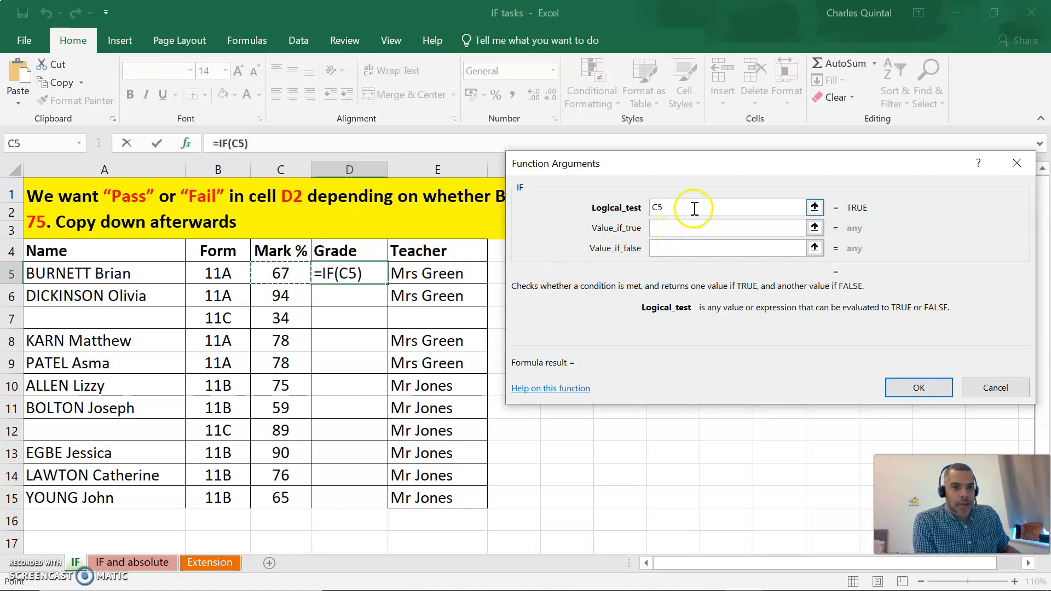
{"action": "type", "text": ">="}
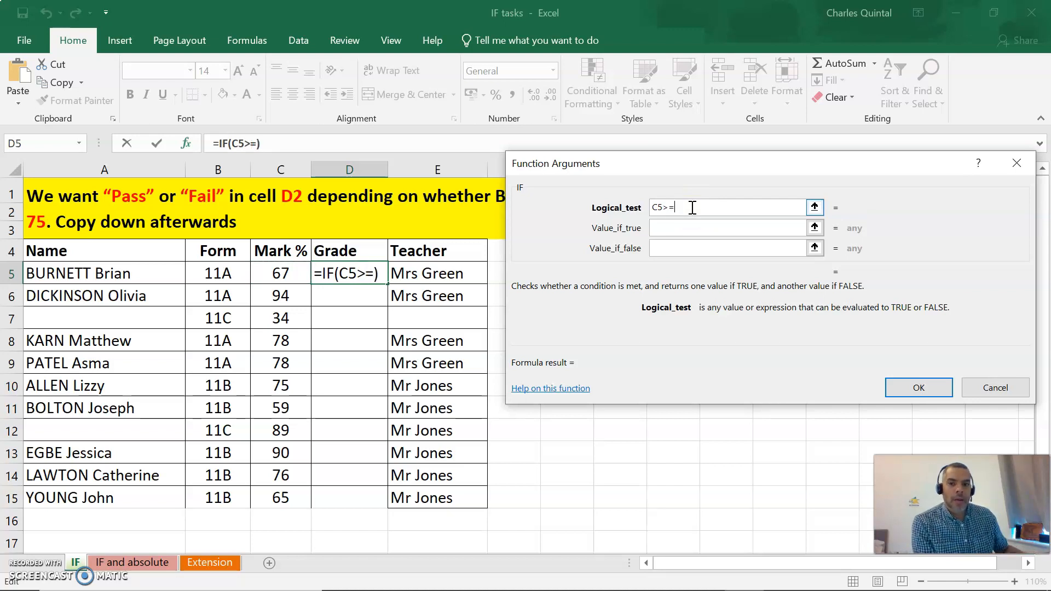
{"action": "left_click", "coordinate": [705, 213]}
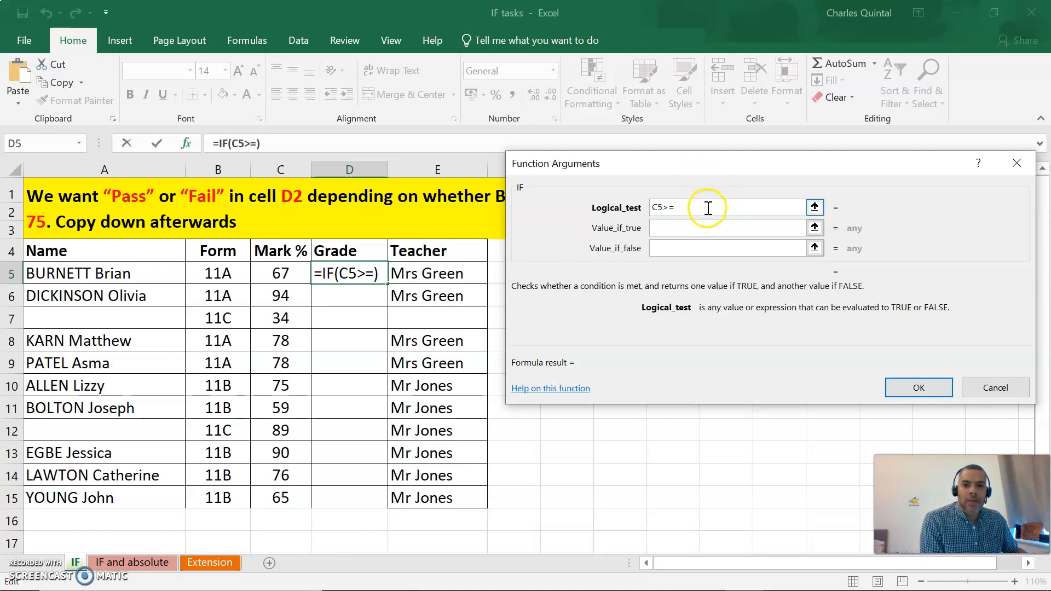
{"action": "type", "text": "75"}
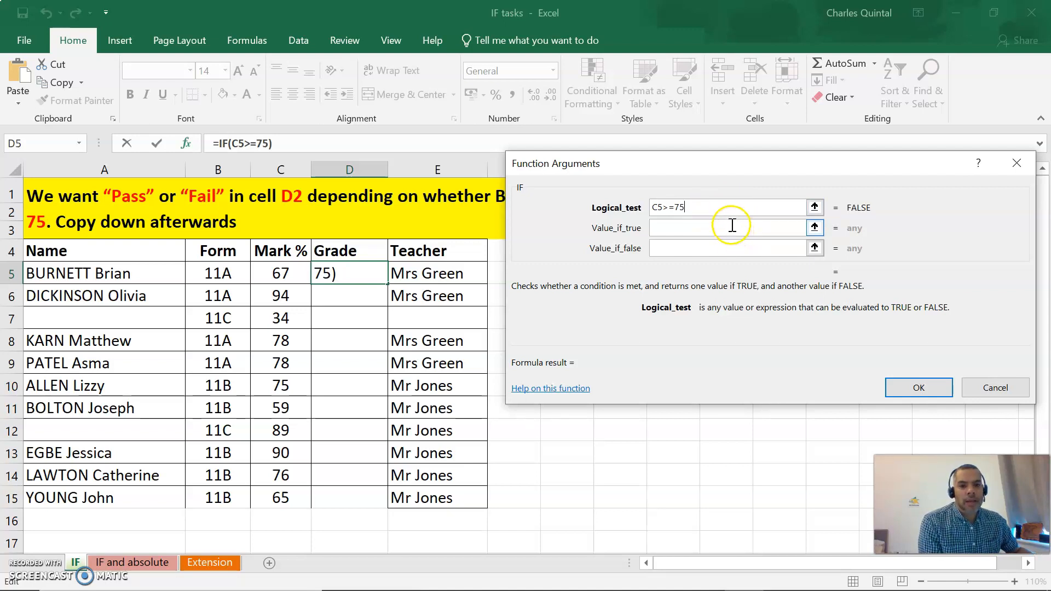
Set the IF function to return Pass if true and Fail if false, and enter the formula in D5
{"action": "left_click", "coordinate": [676, 228]}
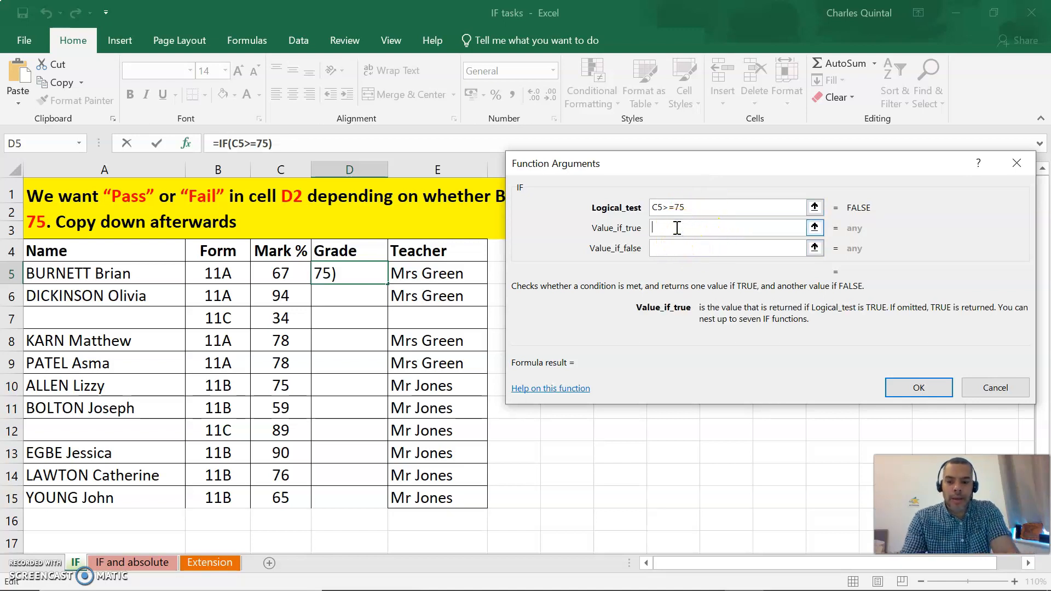
{"action": "type", "text": "Pass"}
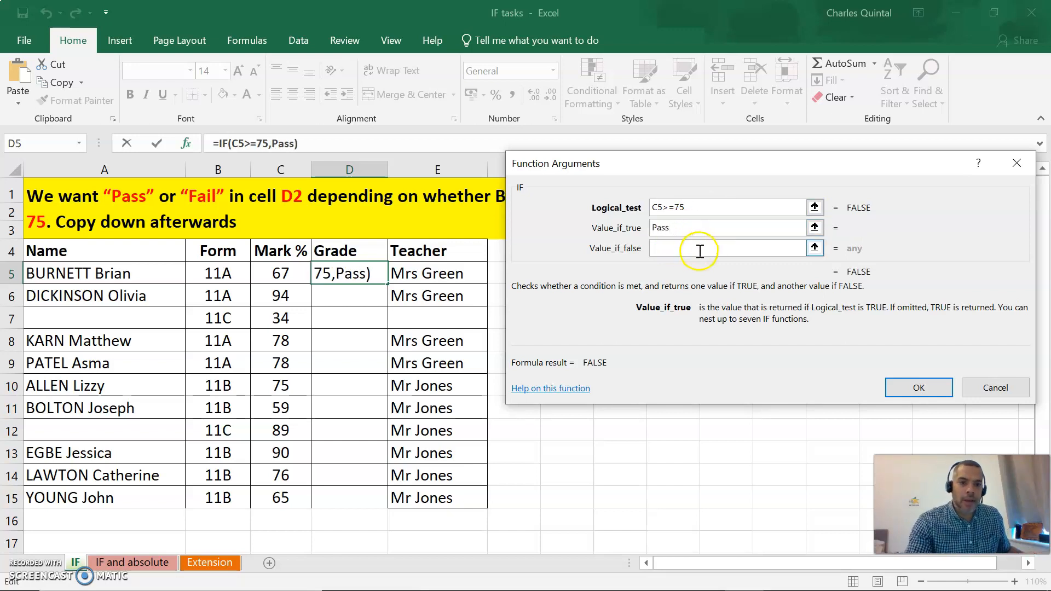
{"action": "left_click", "coordinate": [700, 249]}
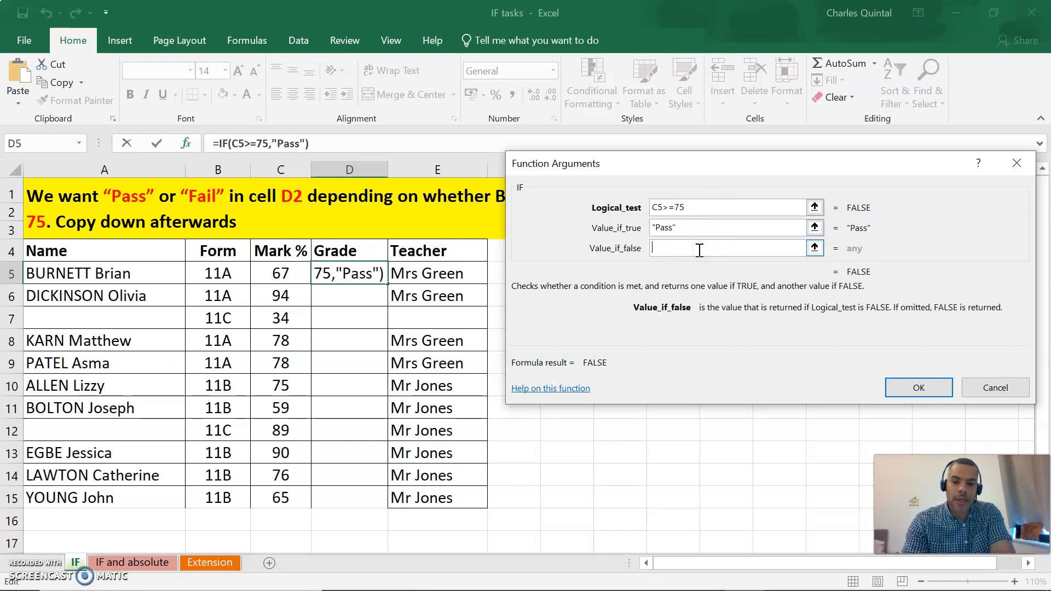
{"action": "type", "text": "Fail"}
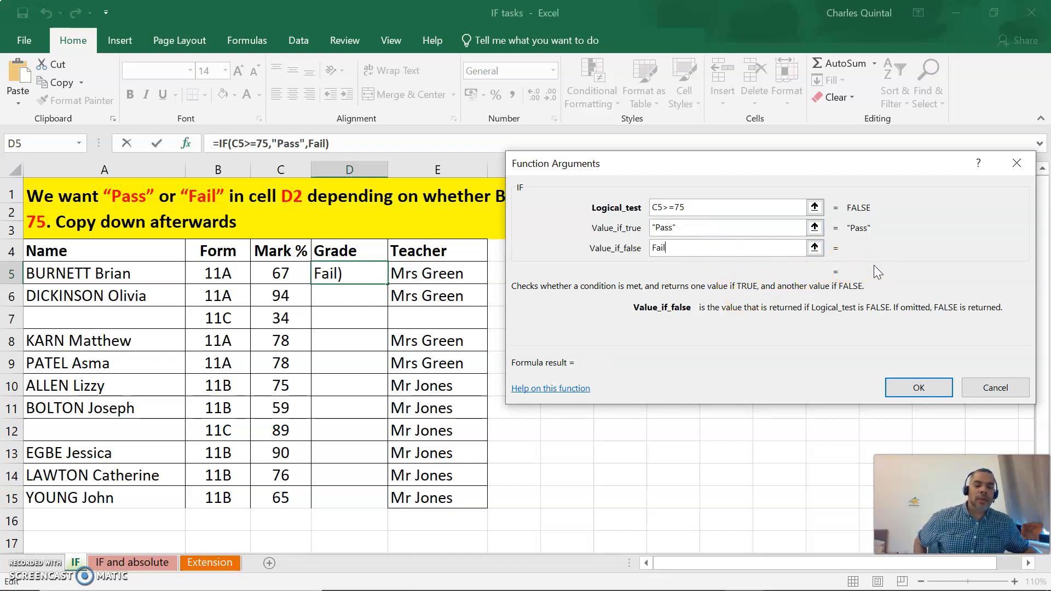
{"action": "left_click", "coordinate": [921, 388]}
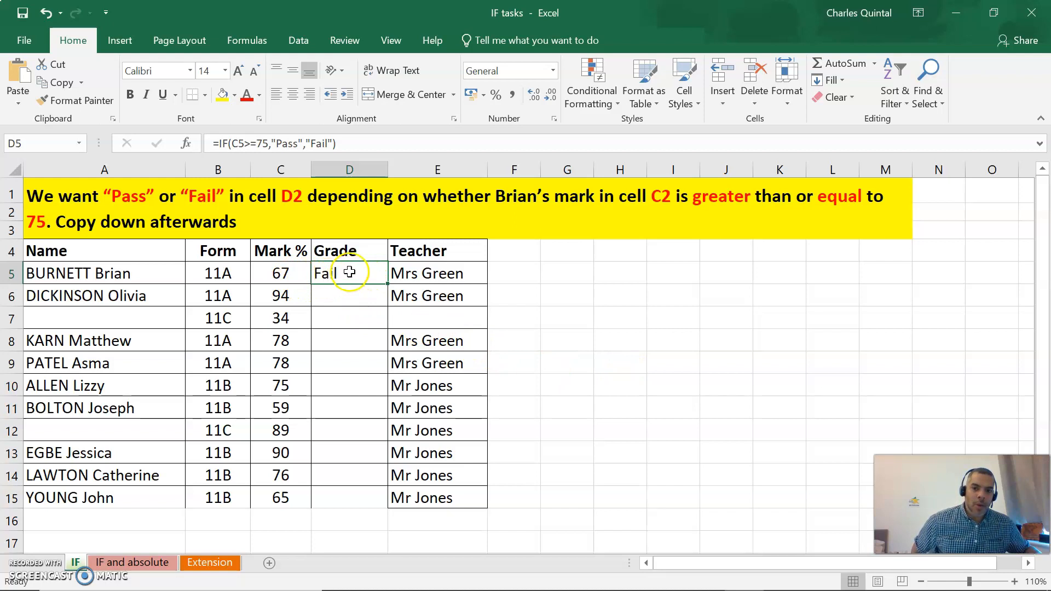
Copy the grade formula from D5 down the Grade column to D15, and reselect D5
{"action": "left_click_drag", "start_coordinate": [387, 285], "coordinate": [387, 503]}
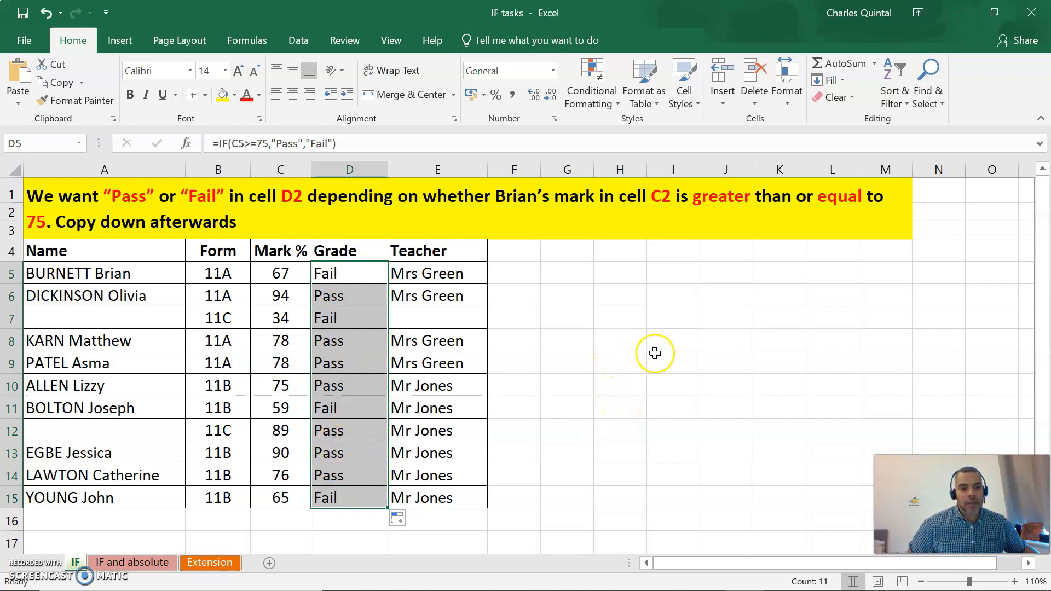
{"action": "left_click", "coordinate": [364, 282]}
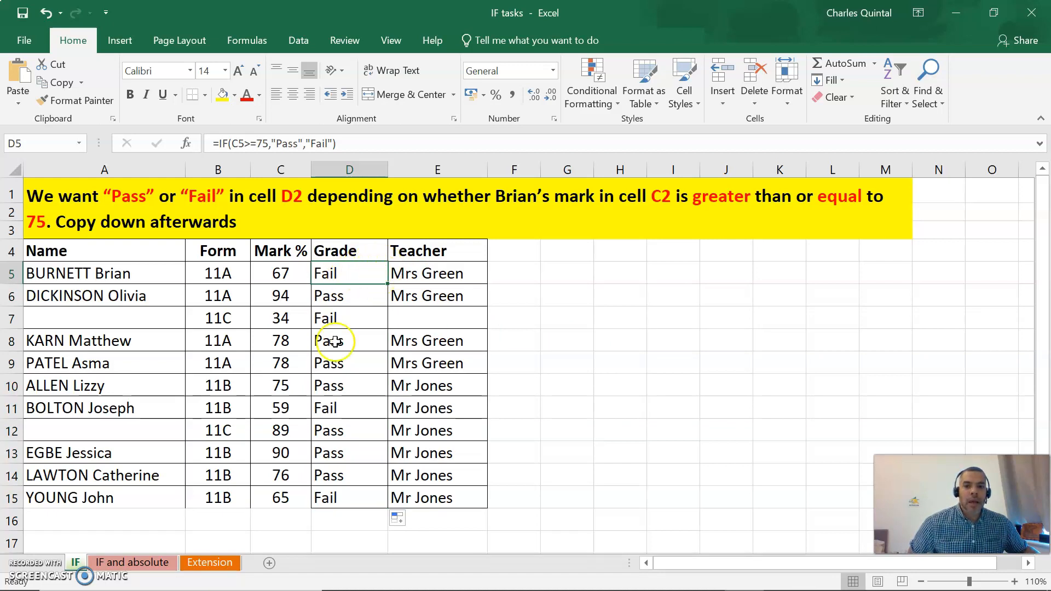
Insert an IF function in Passed? cell D7 on the "IF and absolute" sheet
{"action": "left_click", "coordinate": [137, 564]}
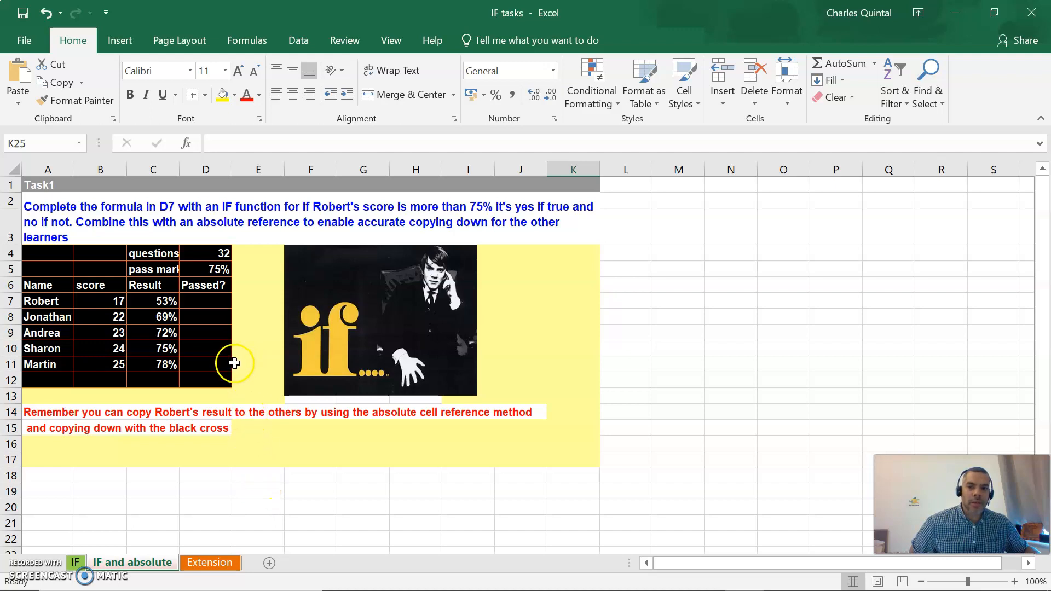
{"action": "left_click", "coordinate": [219, 268]}
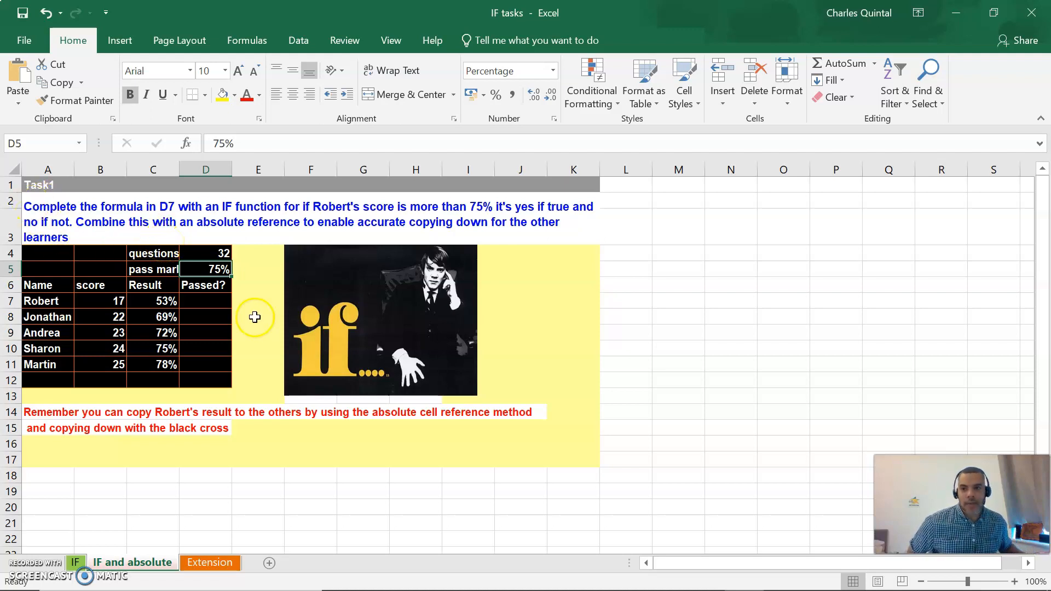
{"action": "left_click", "coordinate": [216, 297]}
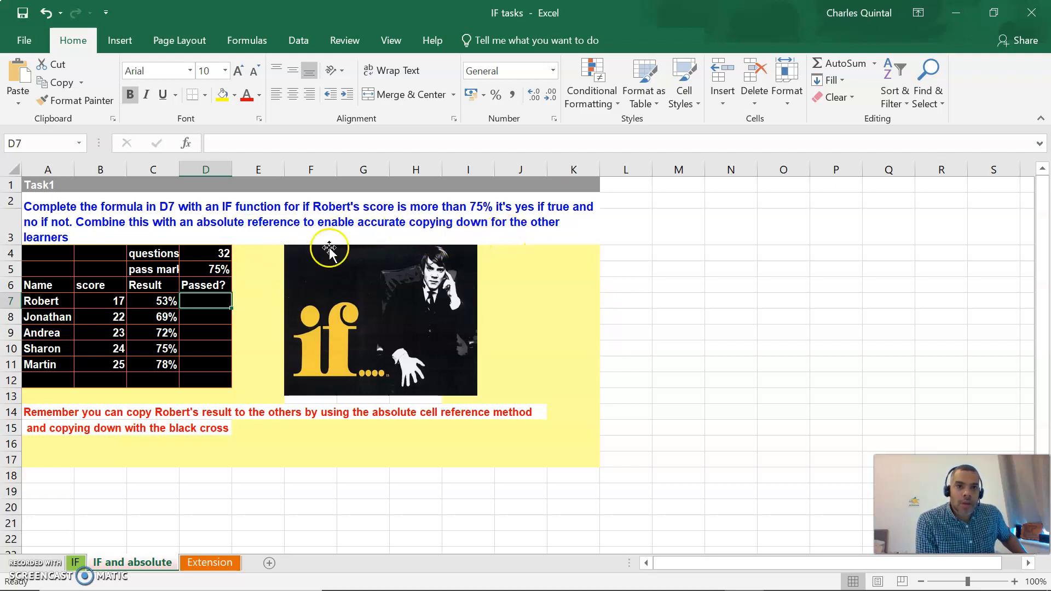
{"action": "left_click", "coordinate": [875, 63]}
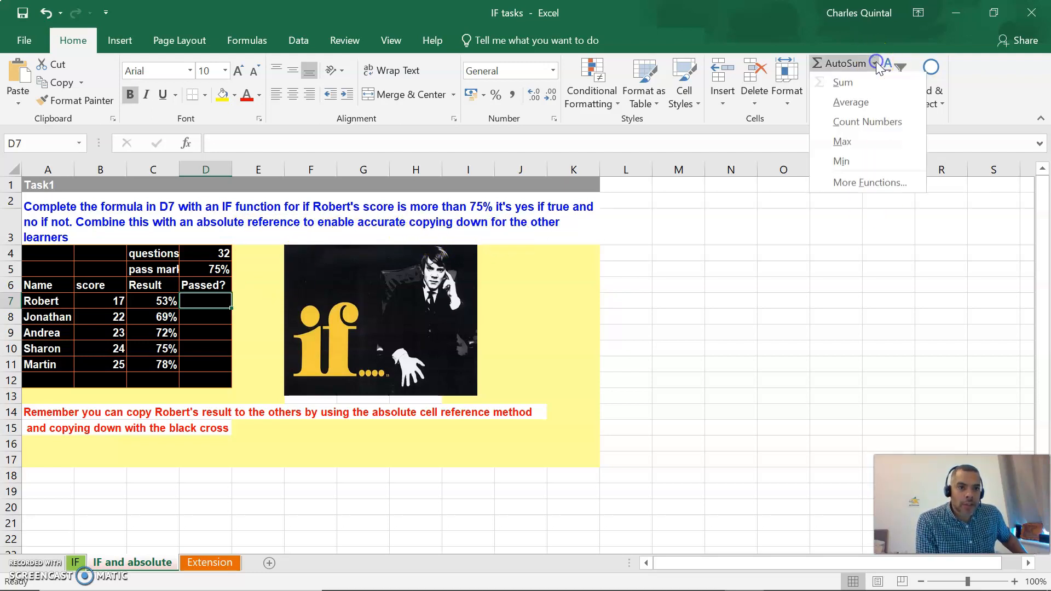
{"action": "left_click", "coordinate": [876, 182]}
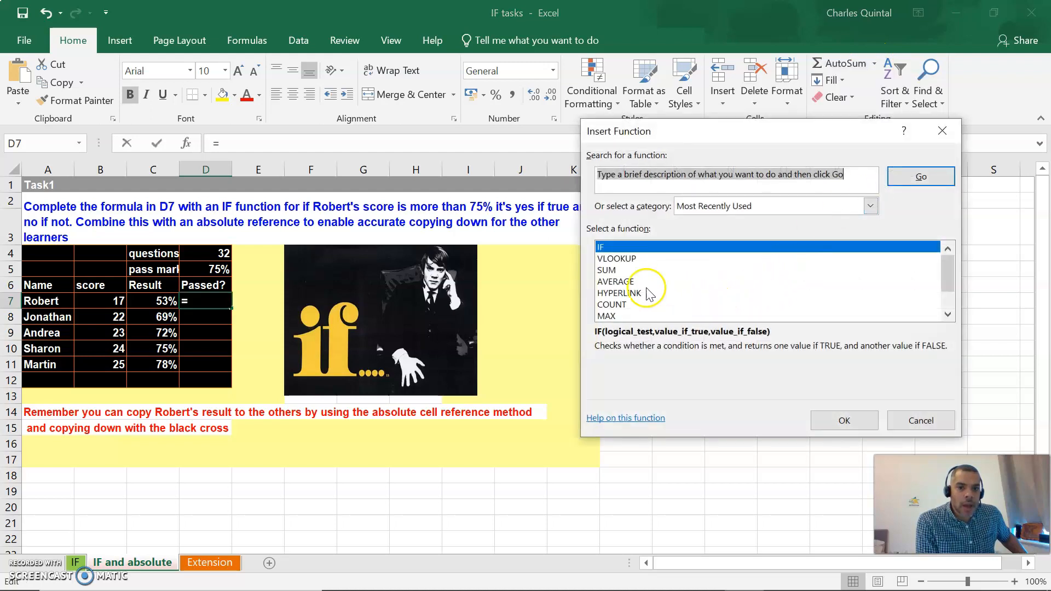
{"action": "left_click", "coordinate": [850, 421]}
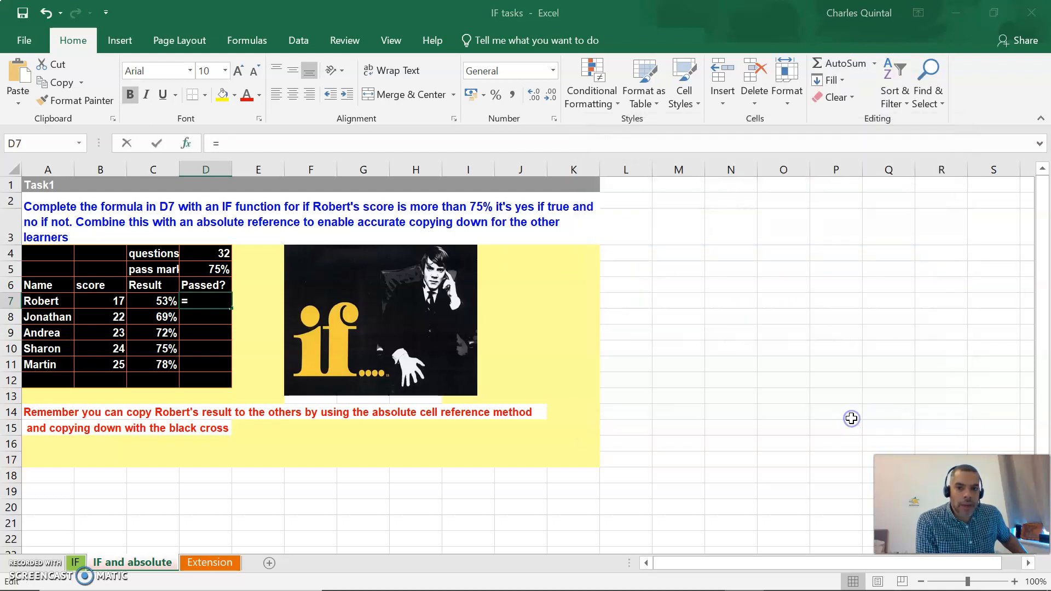
{"action": "left_click_drag", "start_coordinate": [765, 164], "coordinate": [707, 167]}
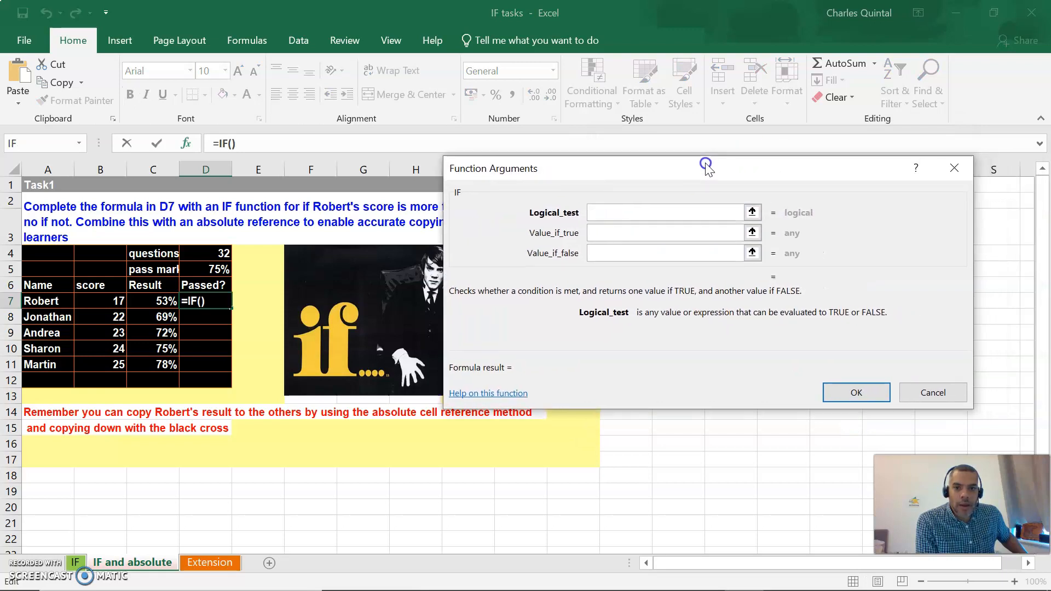
Set the IF function's logical test to C7>$D$5, making the pass mark reference absolute and keeping the arguments dialog clear of the table
{"action": "left_click", "coordinate": [161, 304]}
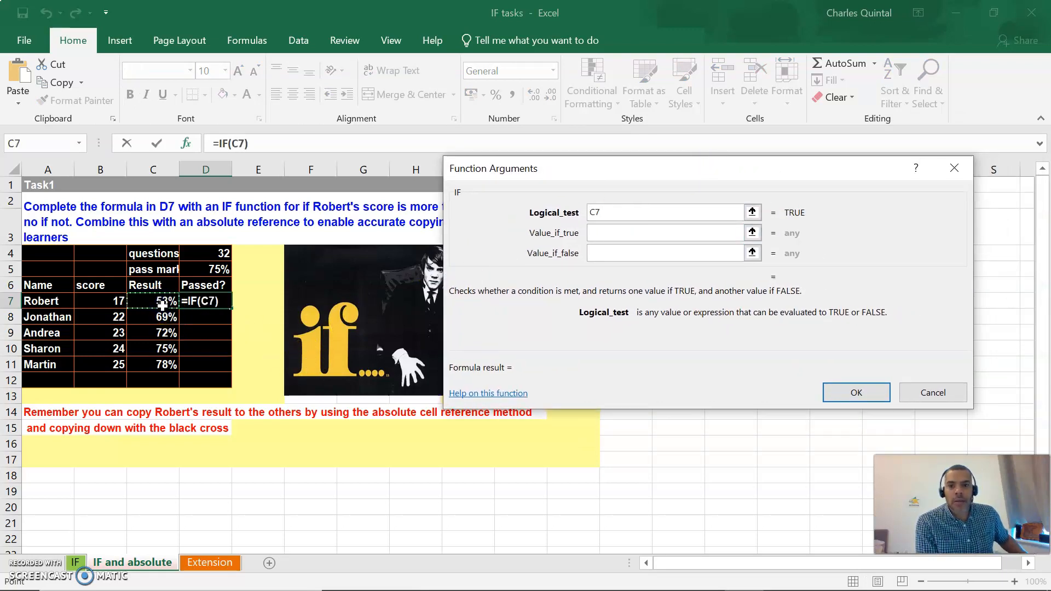
{"action": "type", "text": ">"}
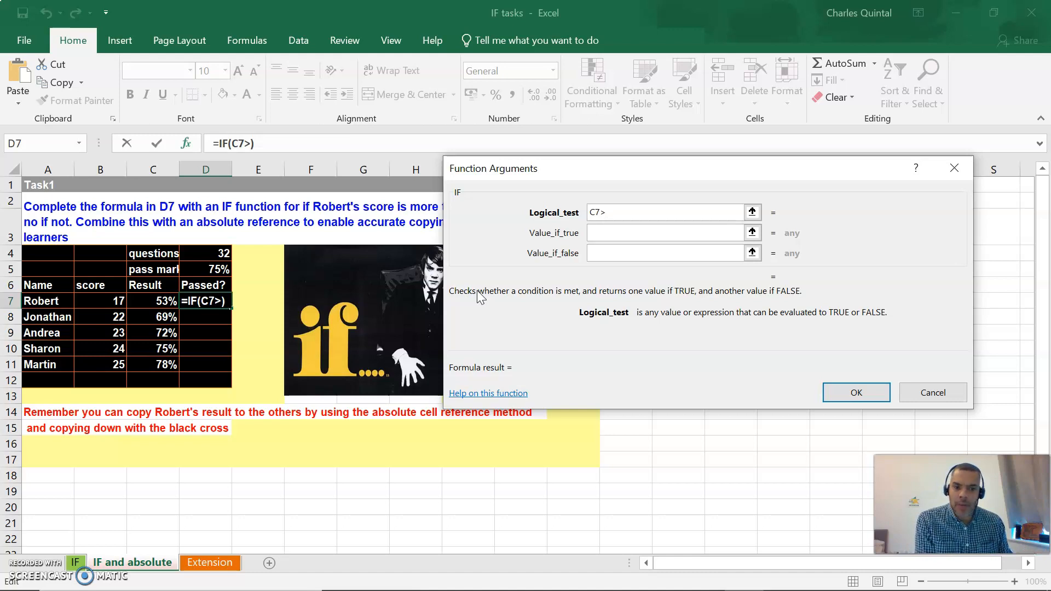
{"action": "left_click_drag", "start_coordinate": [633, 164], "coordinate": [689, 178]}
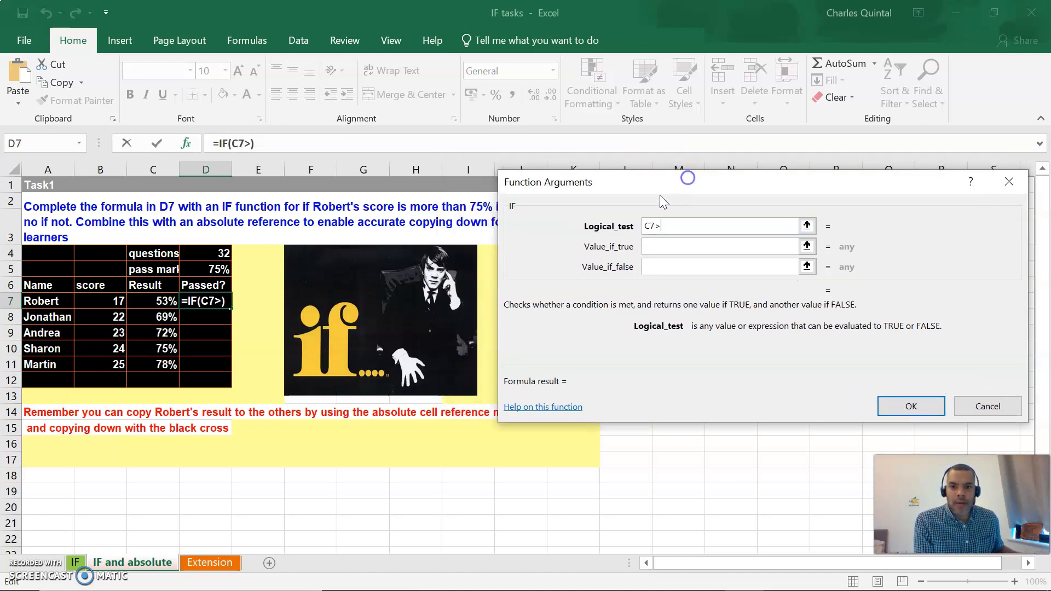
{"action": "left_click", "coordinate": [219, 269]}
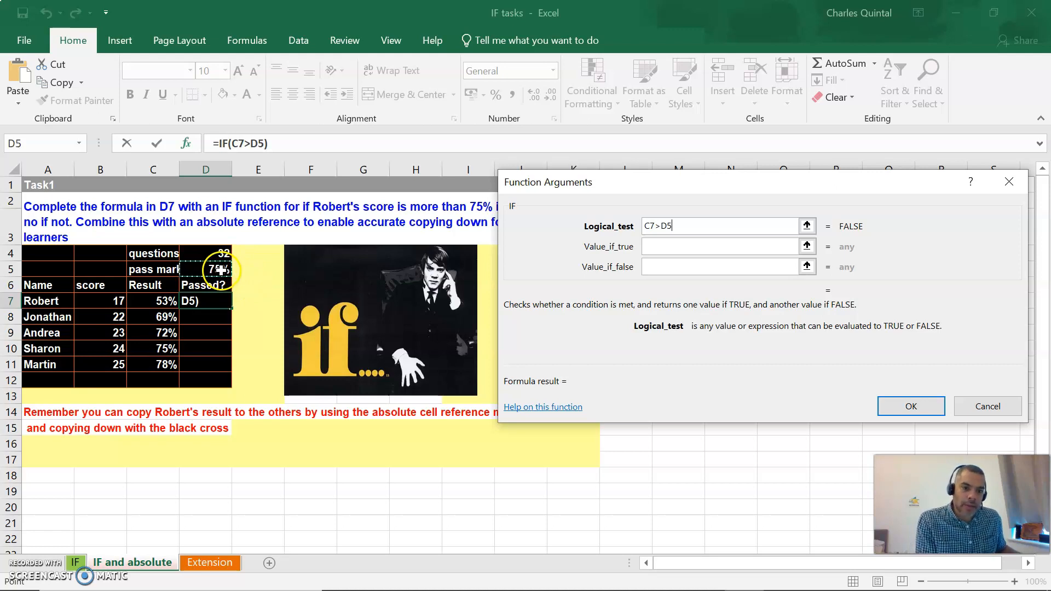
{"action": "left_click_drag", "start_coordinate": [710, 188], "coordinate": [691, 155]}
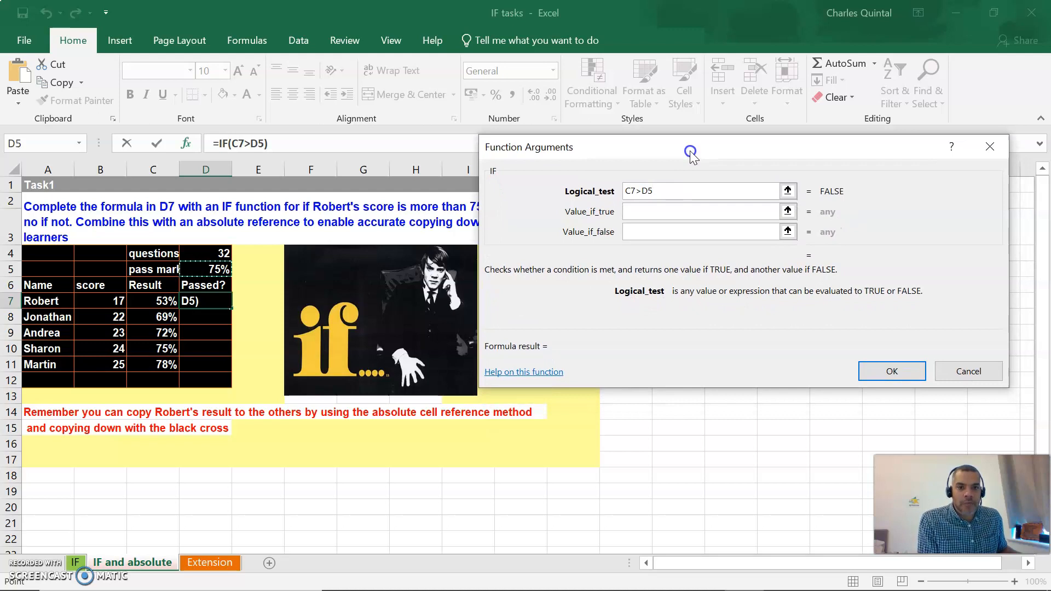
{"action": "double_click", "coordinate": [651, 191]}
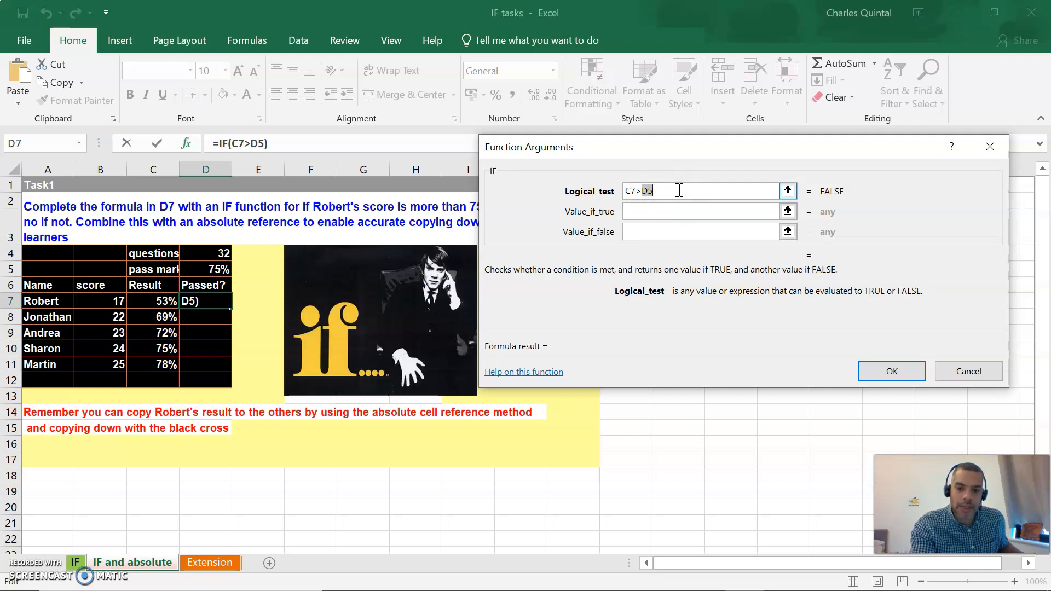
{"action": "key", "text": "F4"}
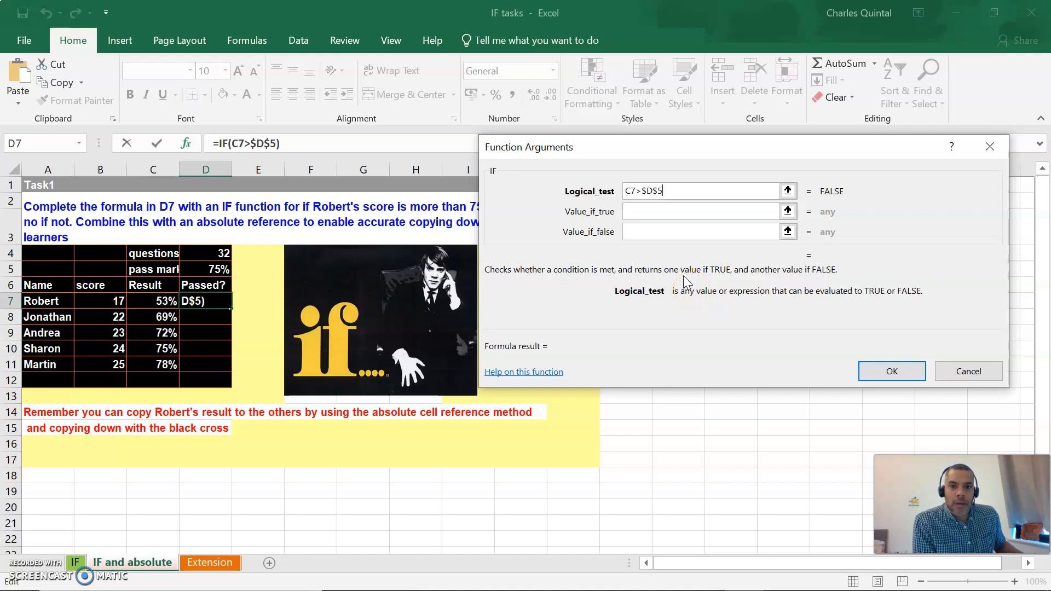
Set the IF function to return yes if true and no if false, and enter the formula in D7
{"action": "left_click", "coordinate": [655, 213]}
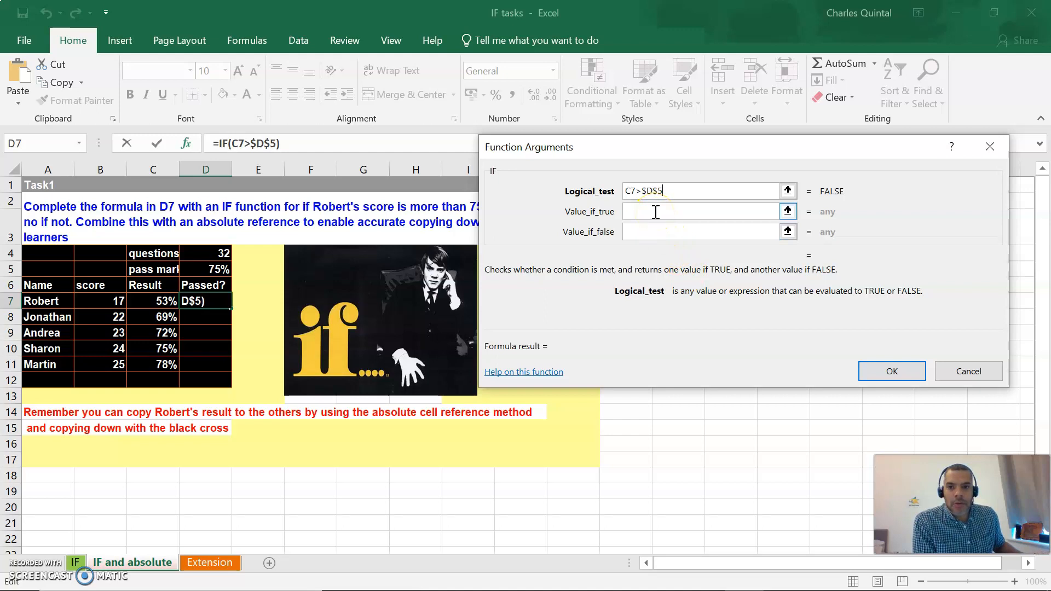
{"action": "left_click_drag", "start_coordinate": [682, 152], "coordinate": [709, 170]}
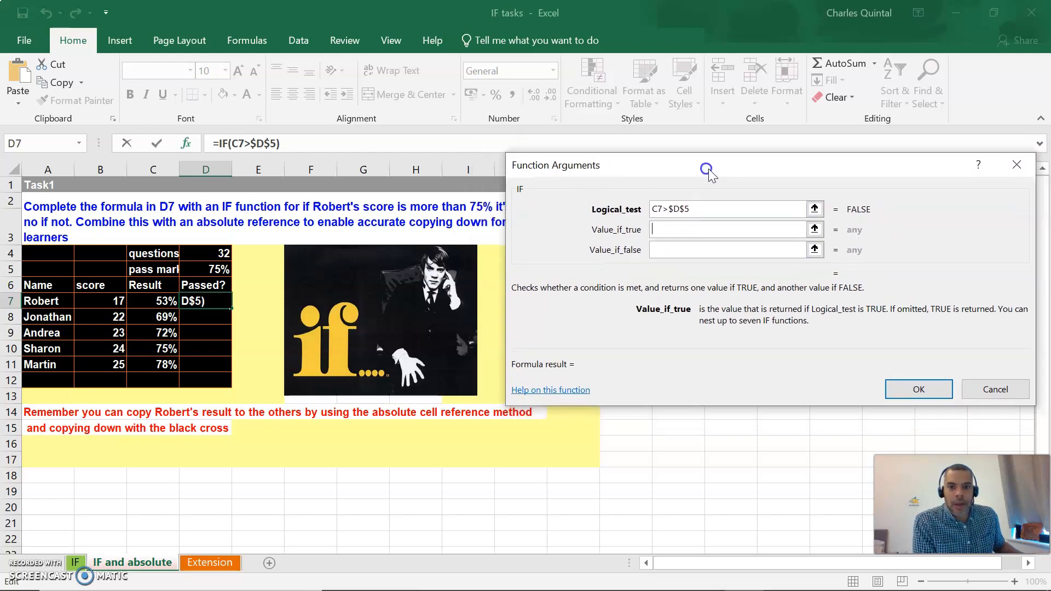
{"action": "left_click", "coordinate": [702, 230]}
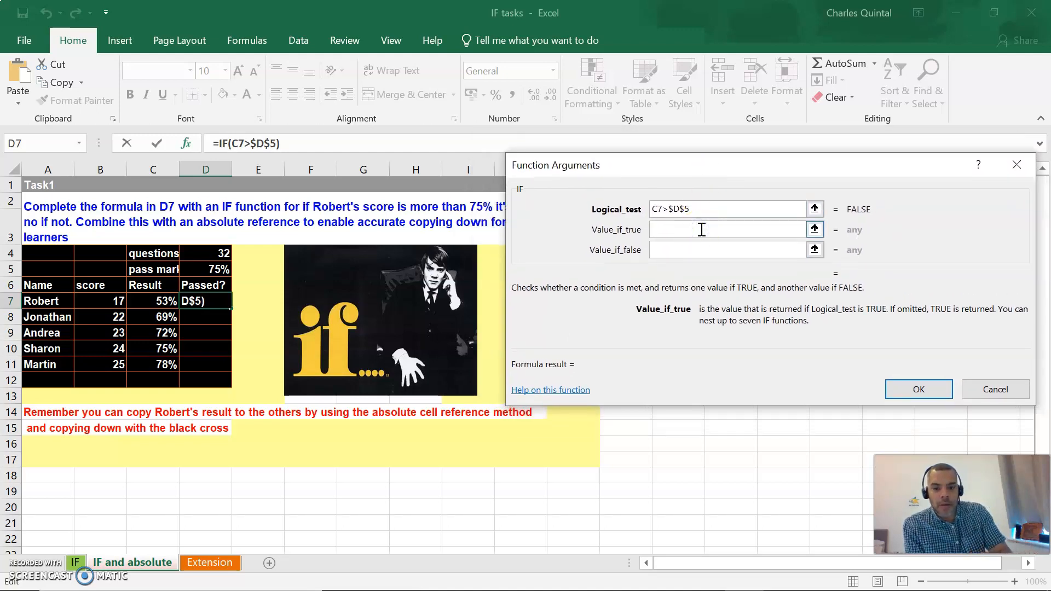
{"action": "type", "text": "yes"}
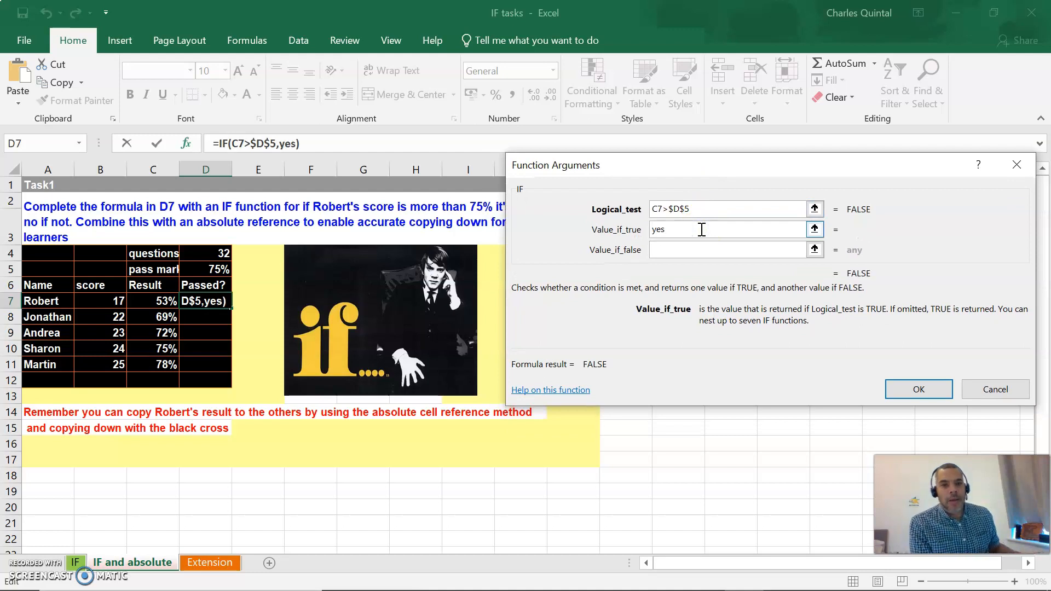
{"action": "left_click", "coordinate": [706, 249]}
{"action": "type", "text": "no"}
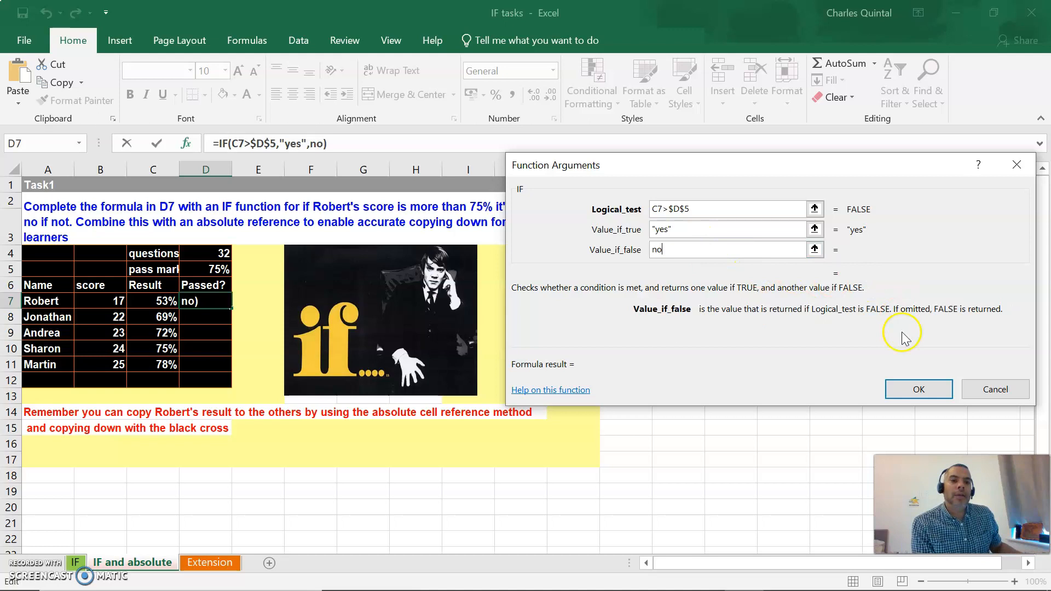
{"action": "left_click", "coordinate": [919, 390]}
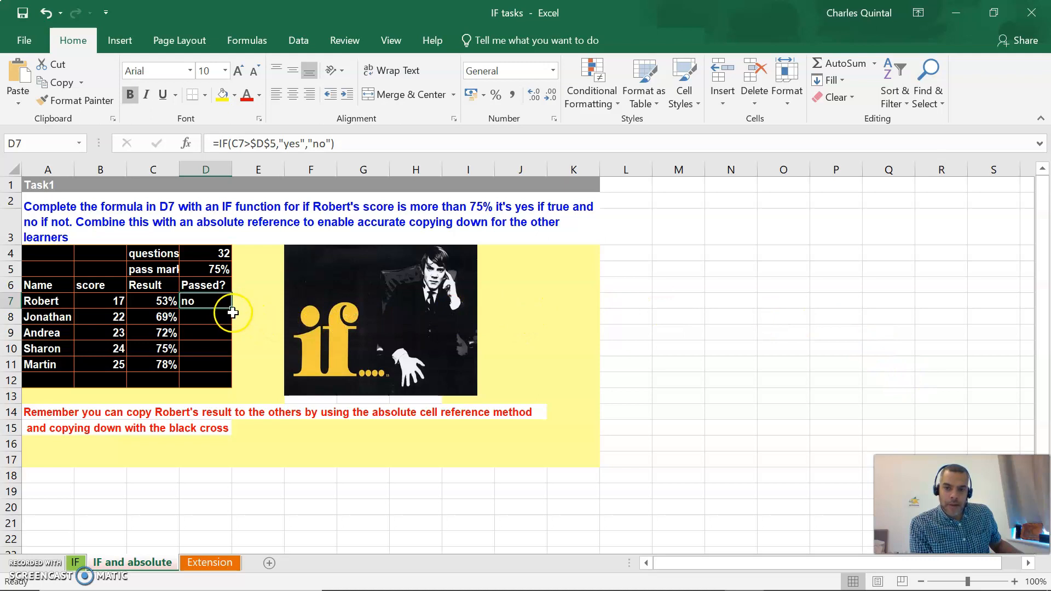
Copy the Passed? formula from D7 down to D11, and check the references in the copied formulas
{"action": "left_click_drag", "start_coordinate": [230, 309], "coordinate": [231, 367]}
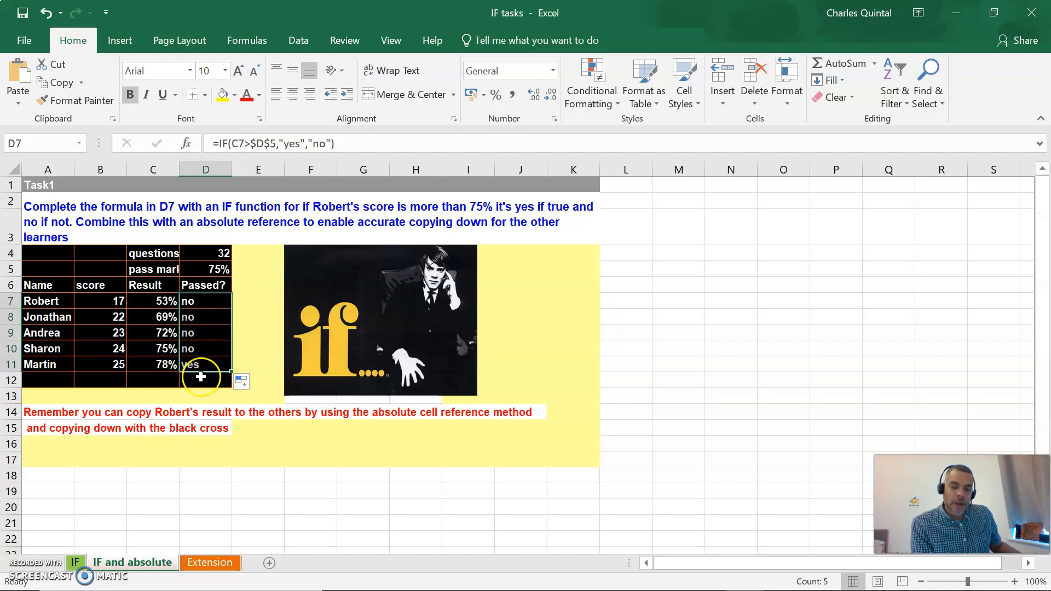
{"action": "left_click", "coordinate": [216, 394]}
{"action": "left_click", "coordinate": [209, 335]}
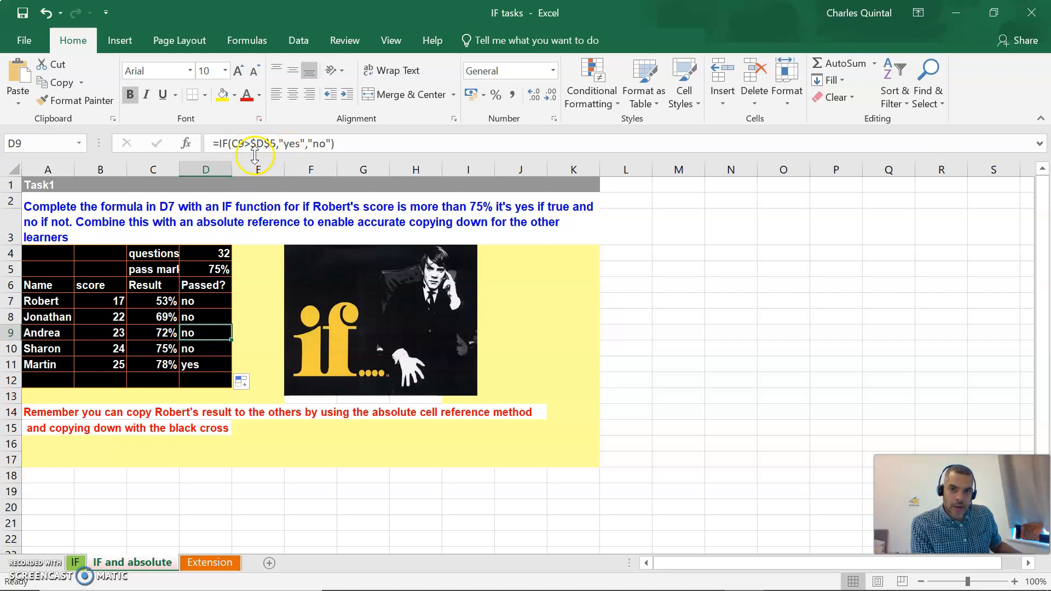
{"action": "left_click", "coordinate": [205, 352]}
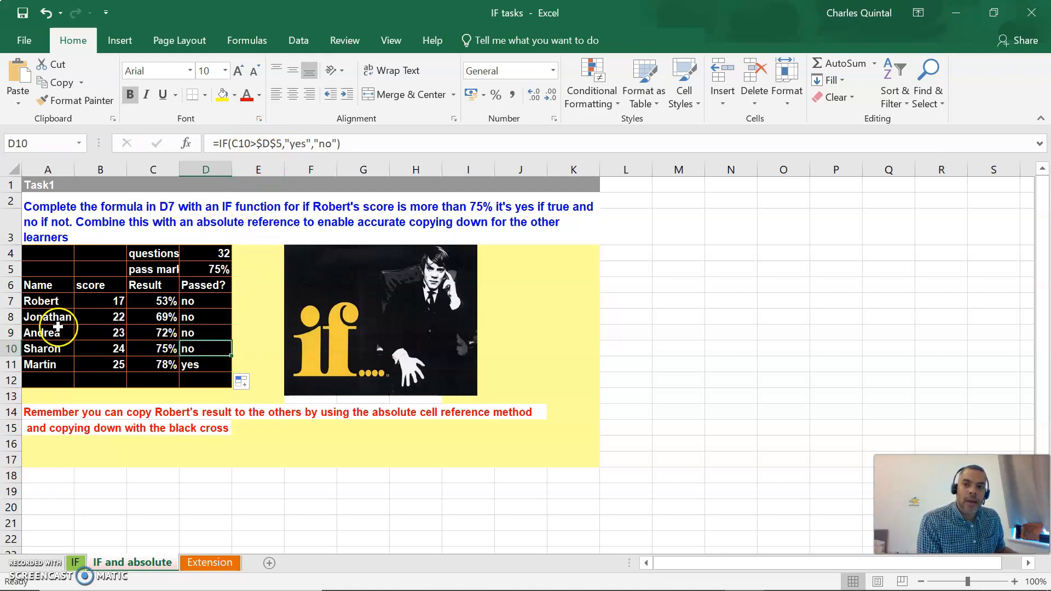
{"action": "left_click", "coordinate": [202, 364]}
{"action": "left_click", "coordinate": [203, 346]}
{"action": "left_click", "coordinate": [205, 331]}
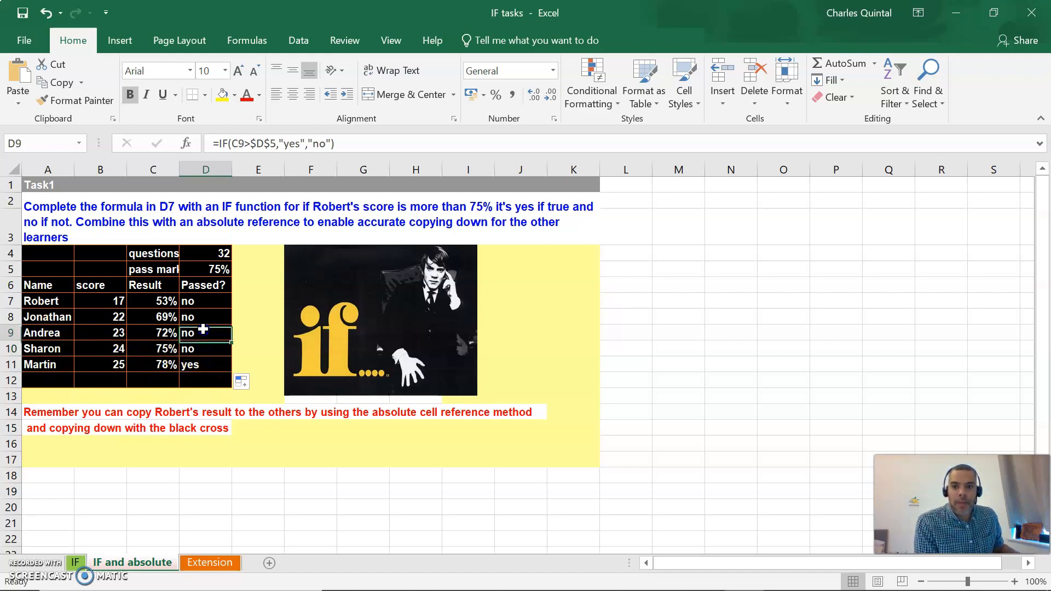
{"action": "left_click", "coordinate": [206, 315]}
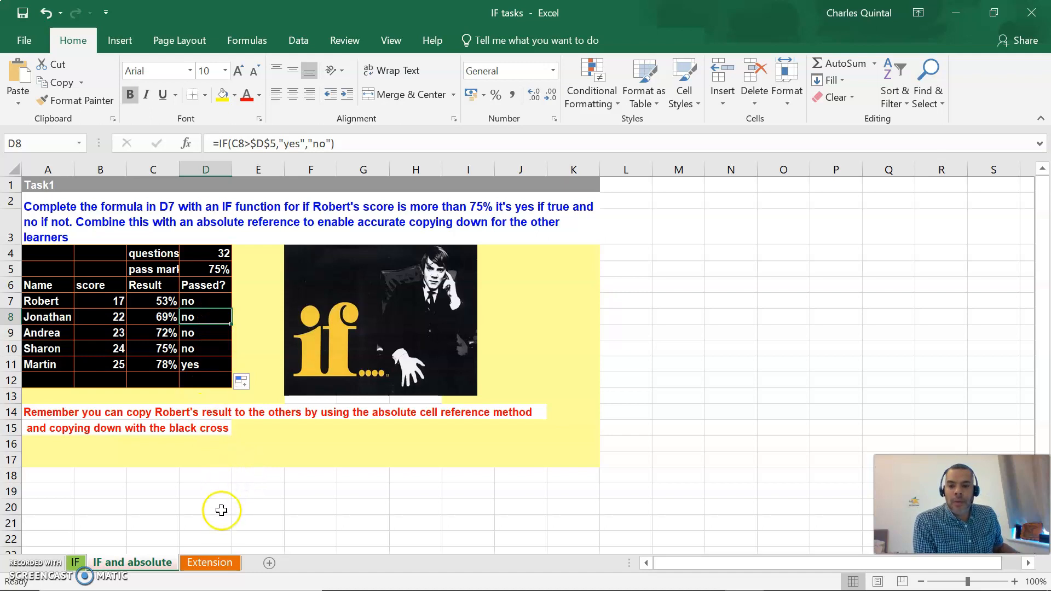
Insert an IF function in Tax cell L5 on the "Extension" sheet
{"action": "left_click", "coordinate": [209, 564]}
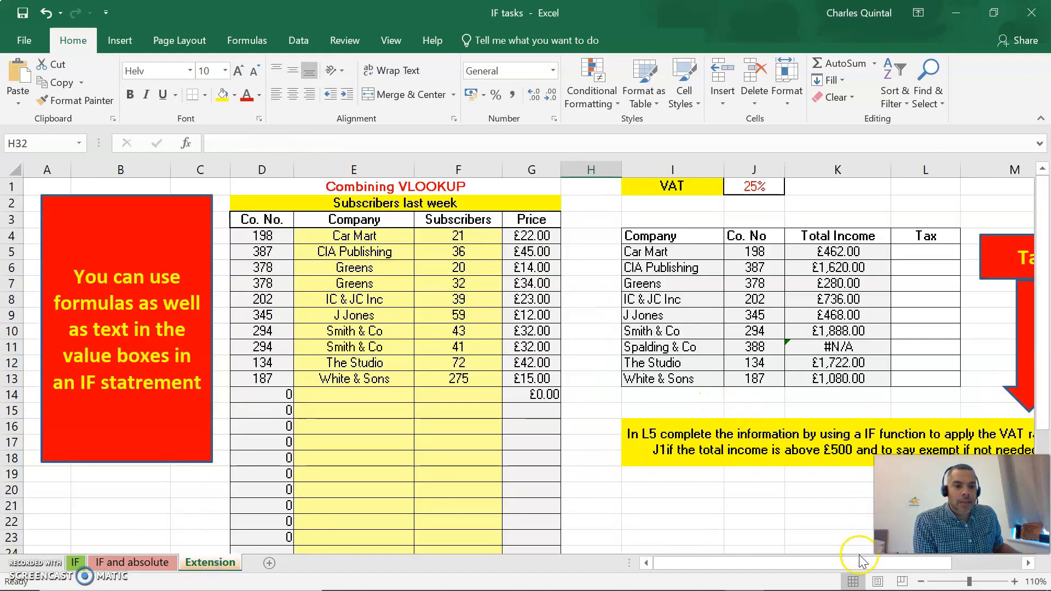
{"action": "left_click_drag", "start_coordinate": [962, 504], "coordinate": [870, 504]}
{"action": "left_click_drag", "start_coordinate": [818, 565], "coordinate": [853, 566]}
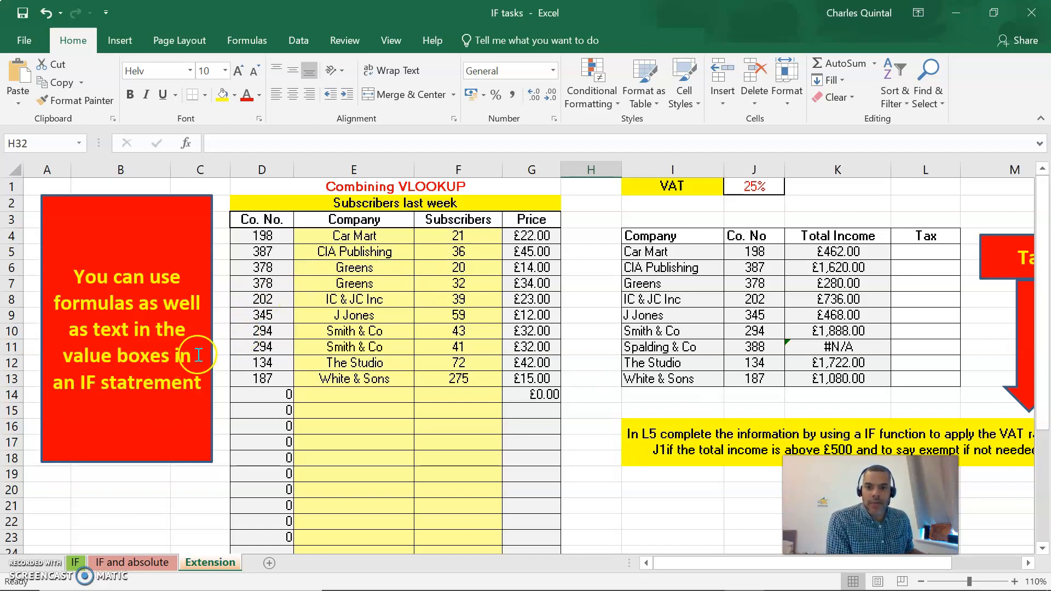
{"action": "left_click_drag", "start_coordinate": [732, 563], "coordinate": [774, 563]}
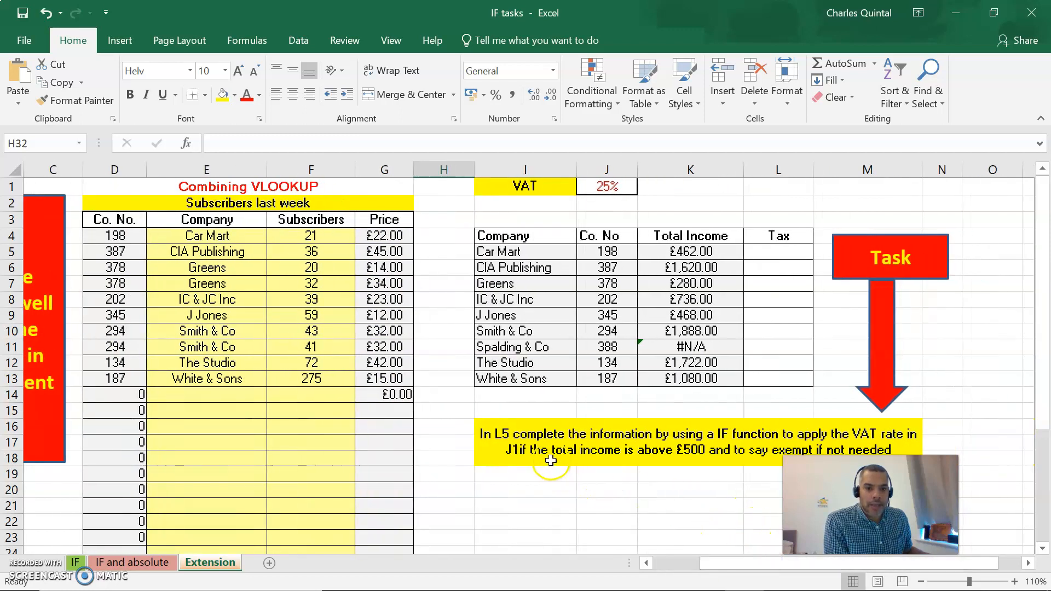
{"action": "left_click", "coordinate": [767, 251]}
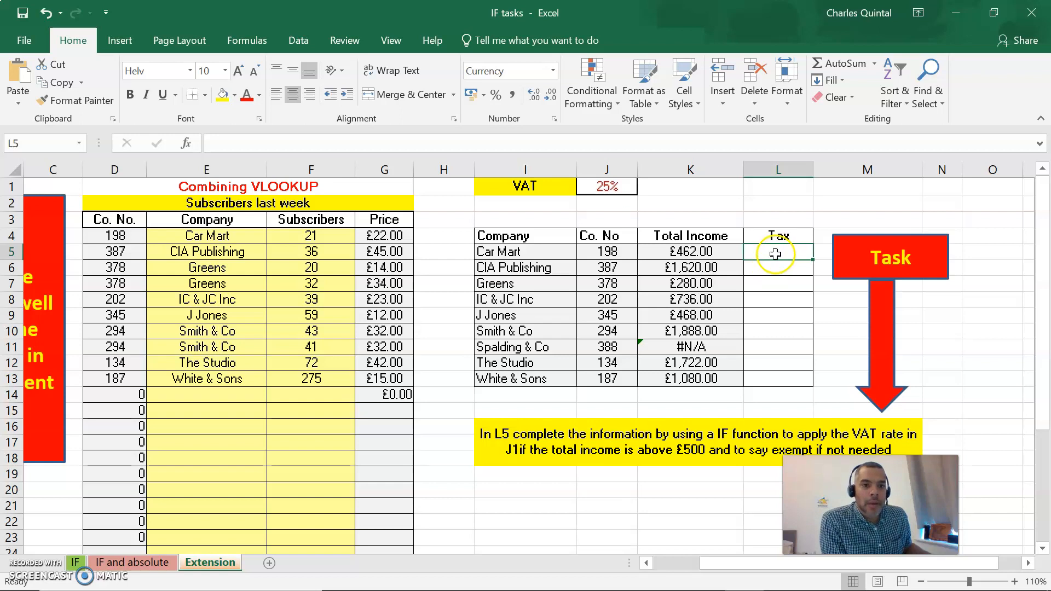
{"action": "left_click", "coordinate": [874, 63]}
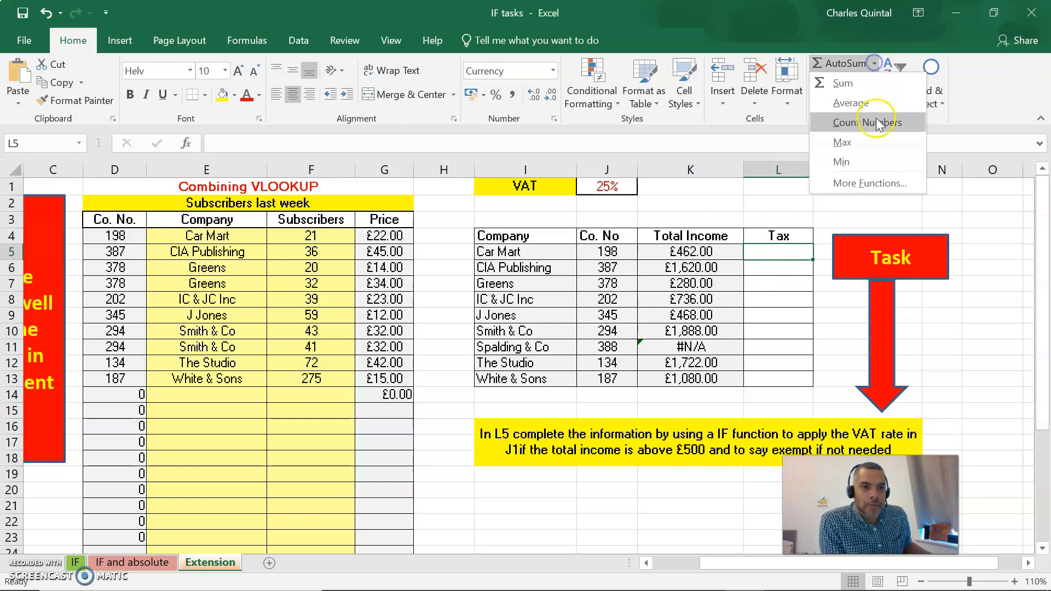
{"action": "left_click", "coordinate": [880, 185]}
{"action": "left_click_drag", "start_coordinate": [793, 115], "coordinate": [278, 201]}
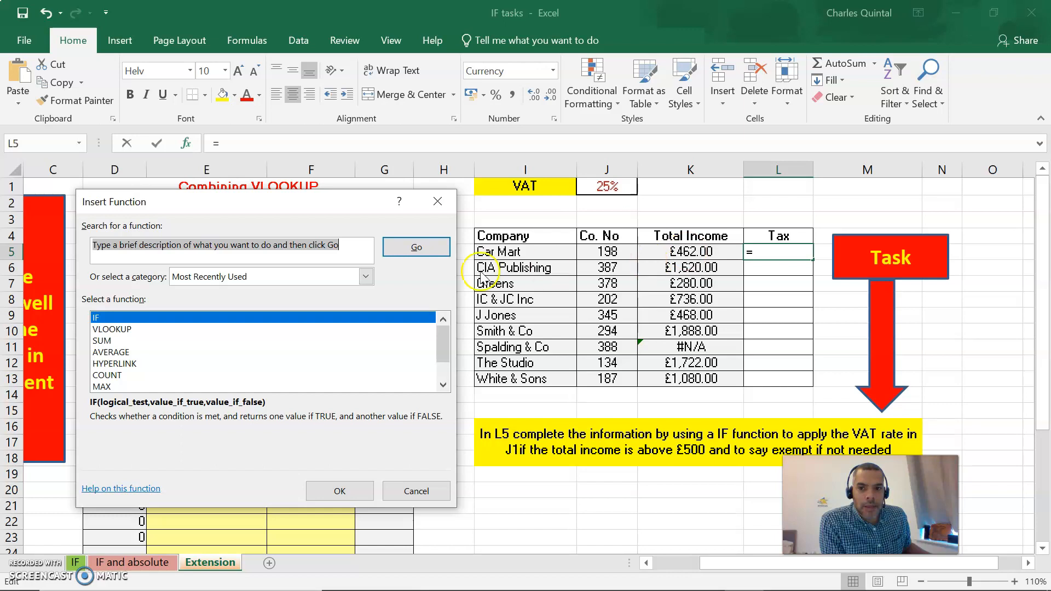
{"action": "left_click", "coordinate": [339, 491]}
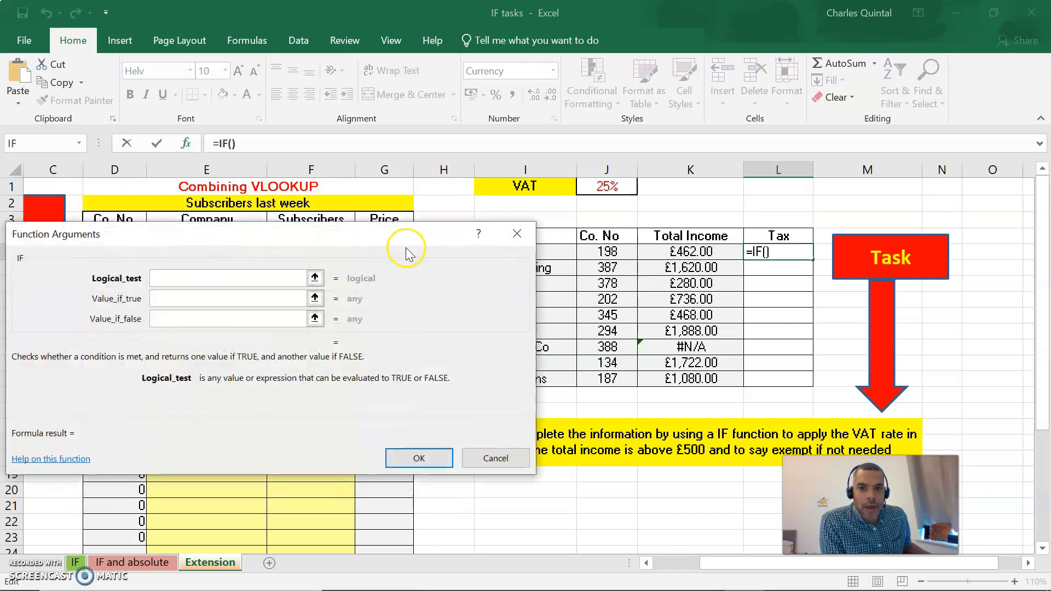
Set the IF function's logical test to K5>=500, moving the arguments dialog clear of the Total Income table
{"action": "left_click_drag", "start_coordinate": [458, 230], "coordinate": [331, 172]}
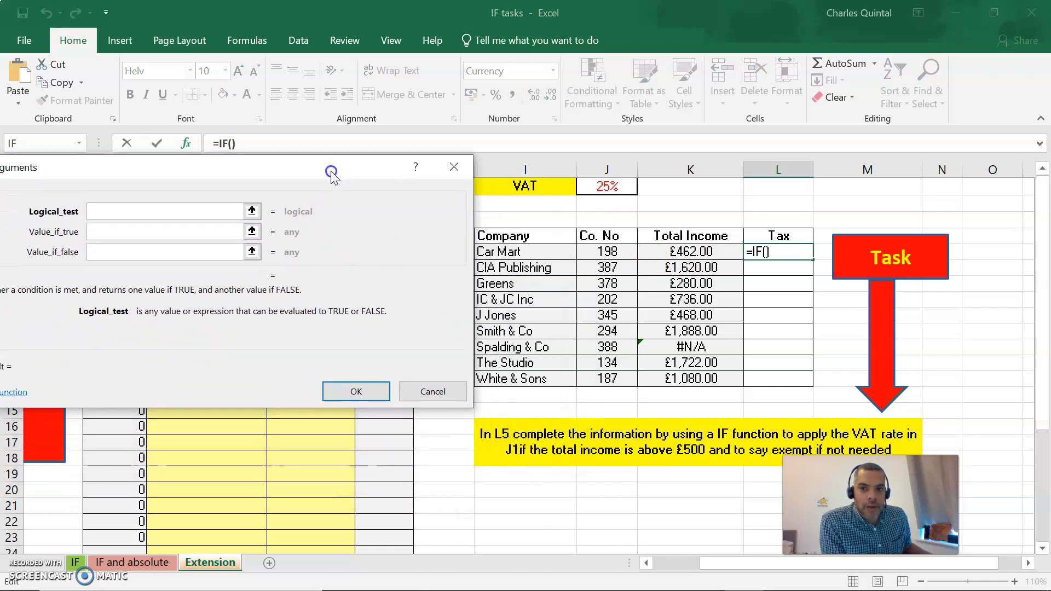
{"action": "left_click", "coordinate": [702, 251]}
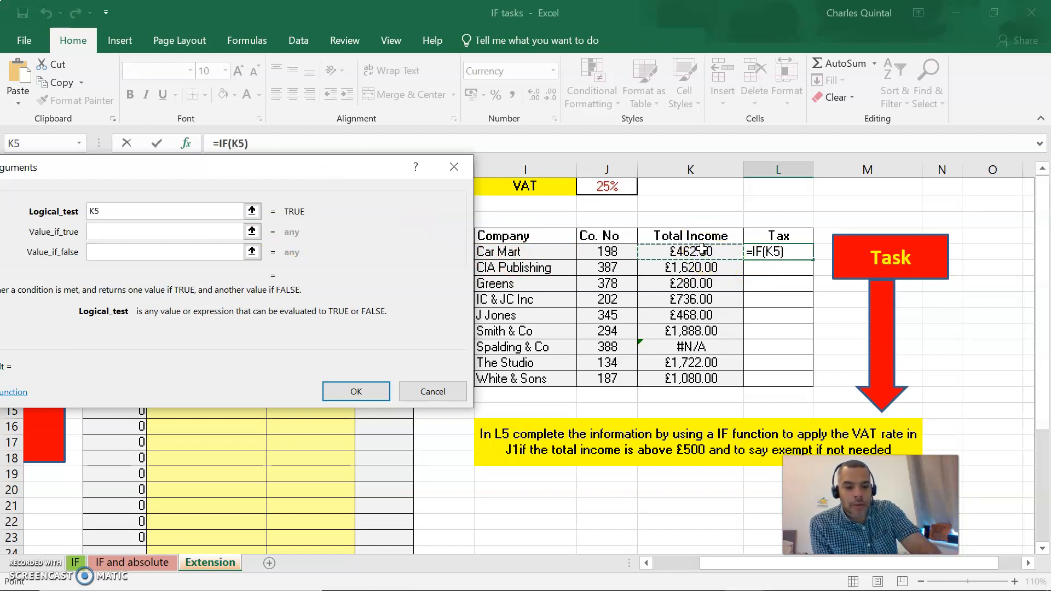
{"action": "type", "text": ">"}
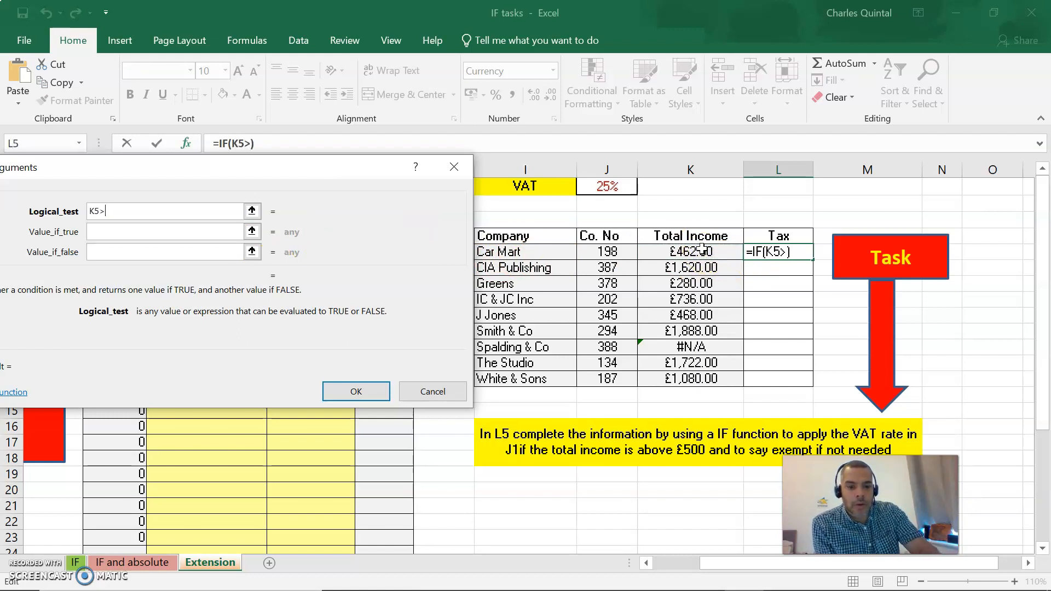
{"action": "type", "text": "=500"}
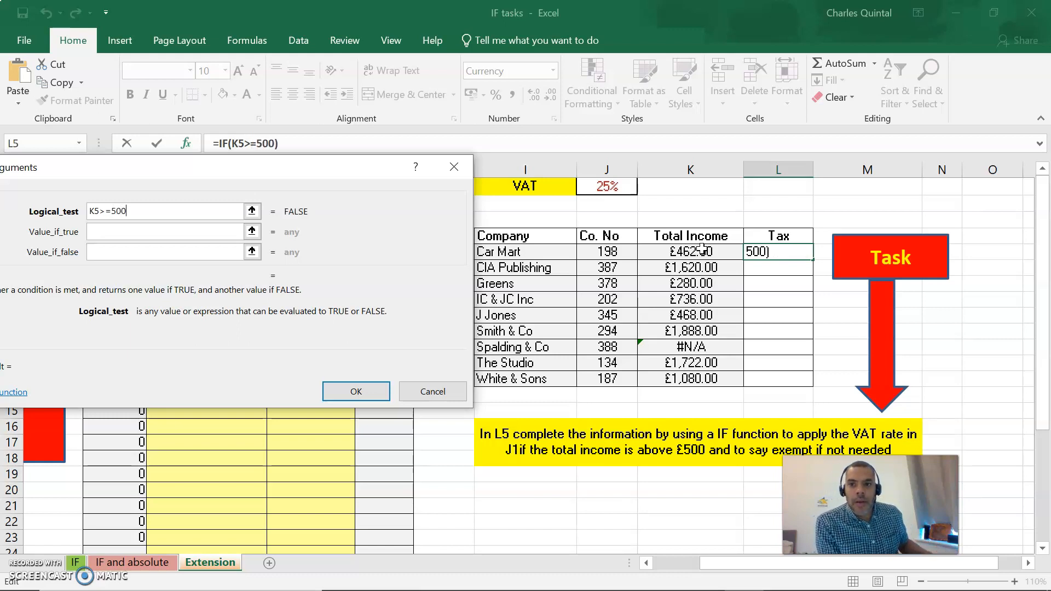
Set the IF function's value if true to K5*0.25
{"action": "left_click", "coordinate": [171, 230]}
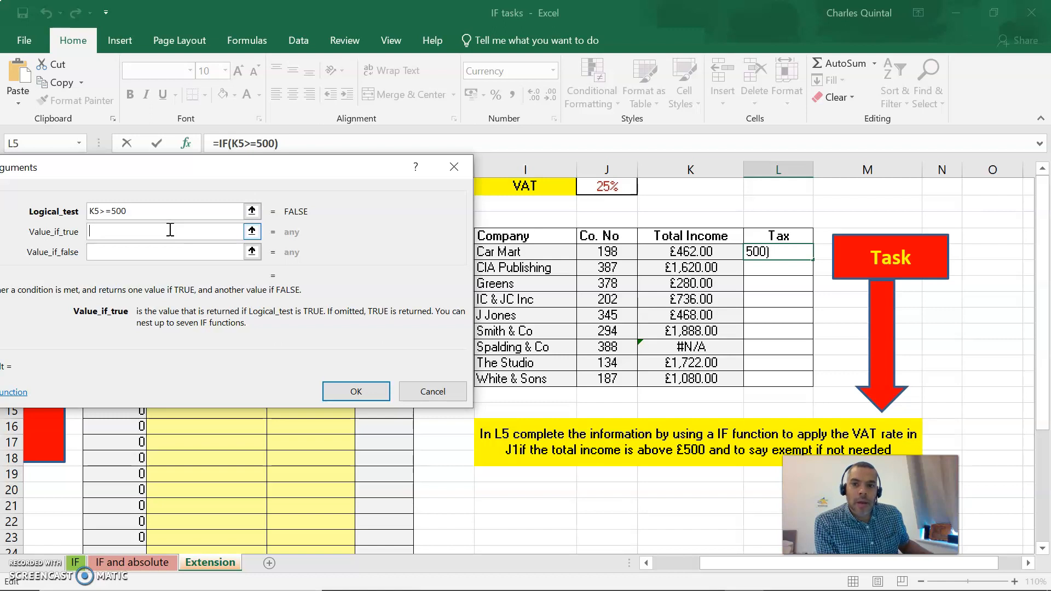
{"action": "left_click", "coordinate": [693, 252]}
{"action": "left_click", "coordinate": [125, 231]}
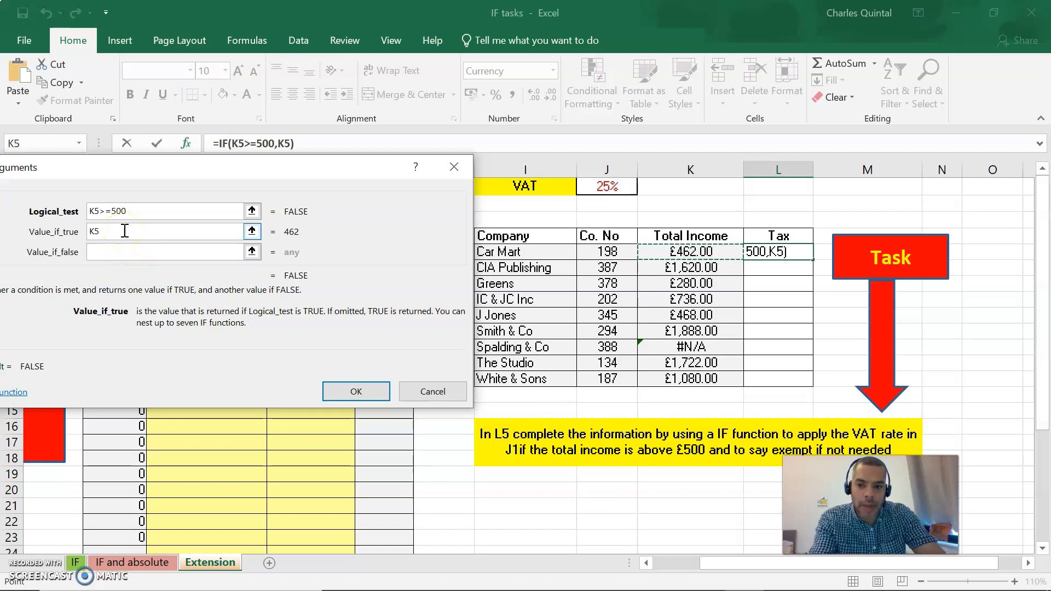
{"action": "type", "text": "*"}
{"action": "left_click", "coordinate": [130, 230]}
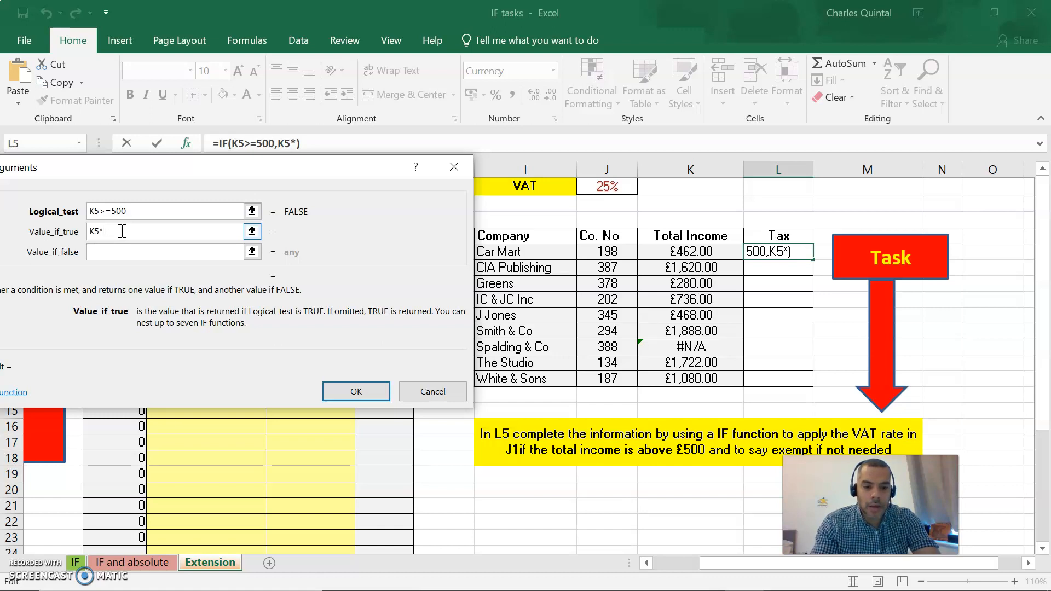
{"action": "type", "text": "0.2"}
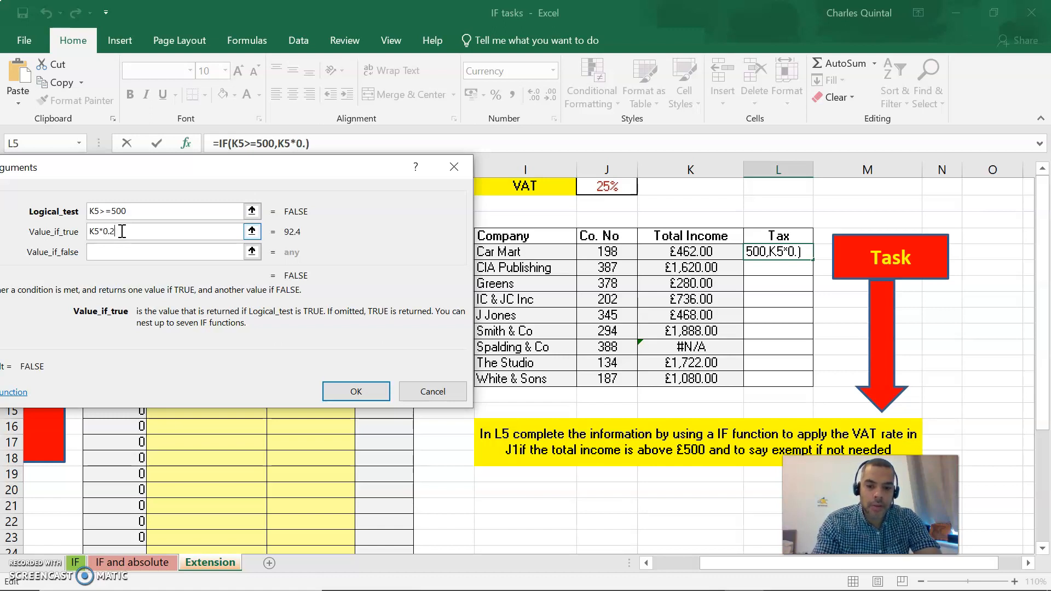
{"action": "type", "text": "5"}
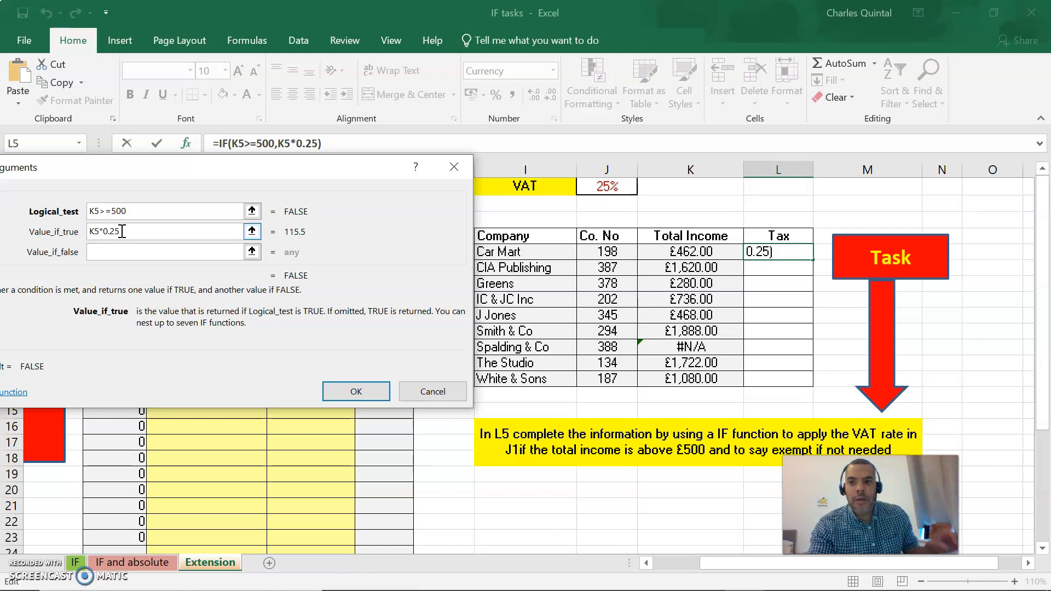
{"action": "left_click", "coordinate": [126, 251]}
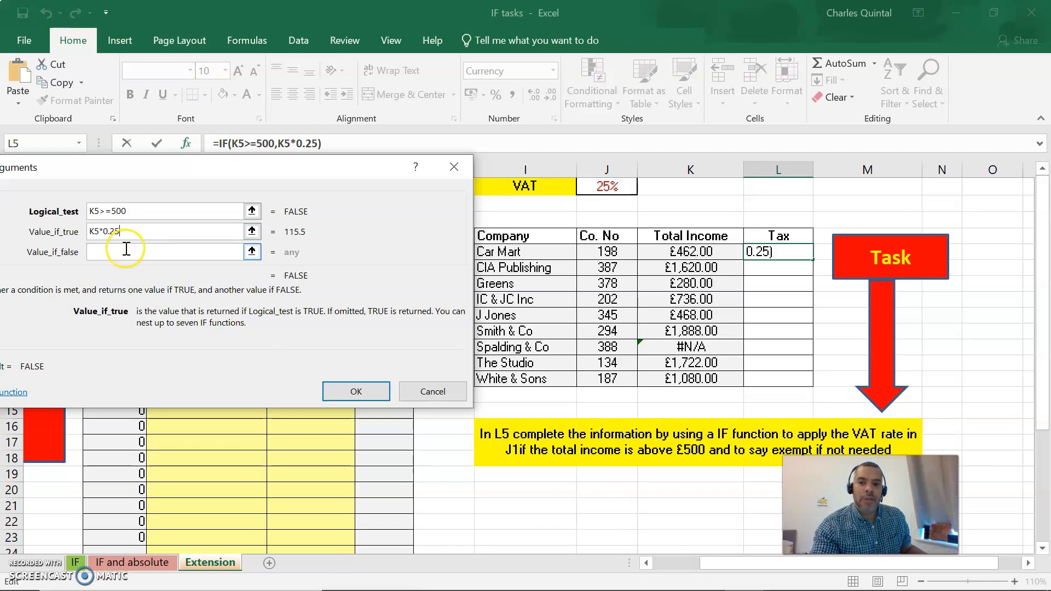
Set the IF function's value if false to Exempt and insert the finished formula in Tax cell L5
{"action": "left_click", "coordinate": [129, 250]}
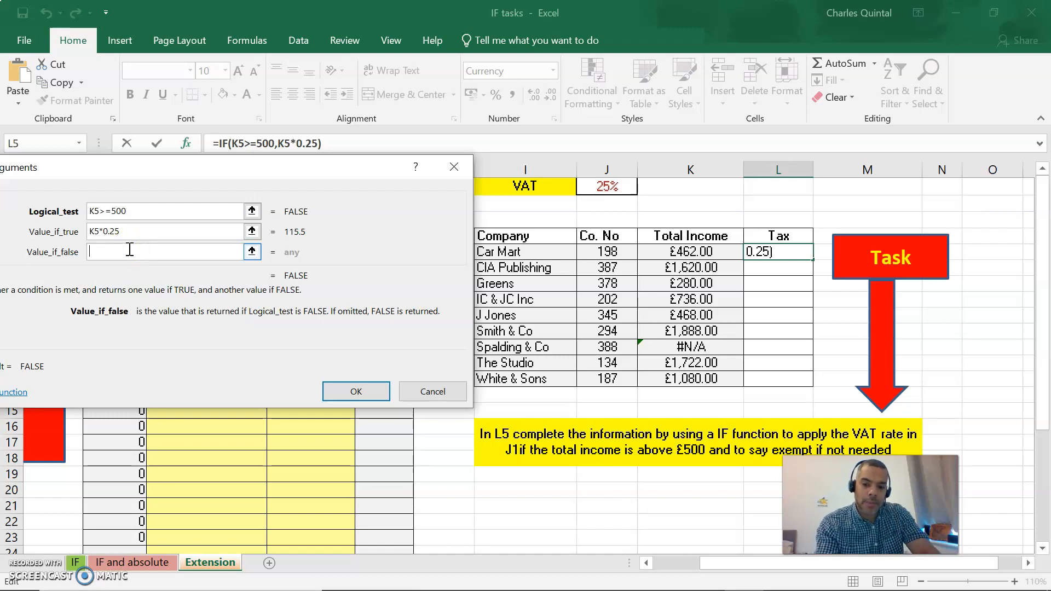
{"action": "type", "text": "Exempt"}
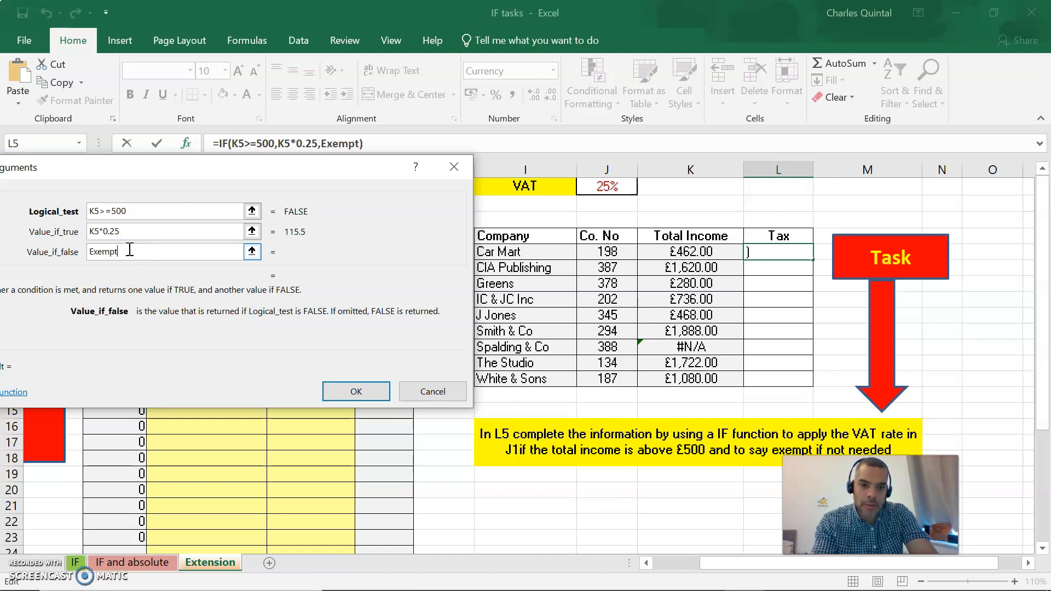
{"action": "left_click", "coordinate": [364, 393]}
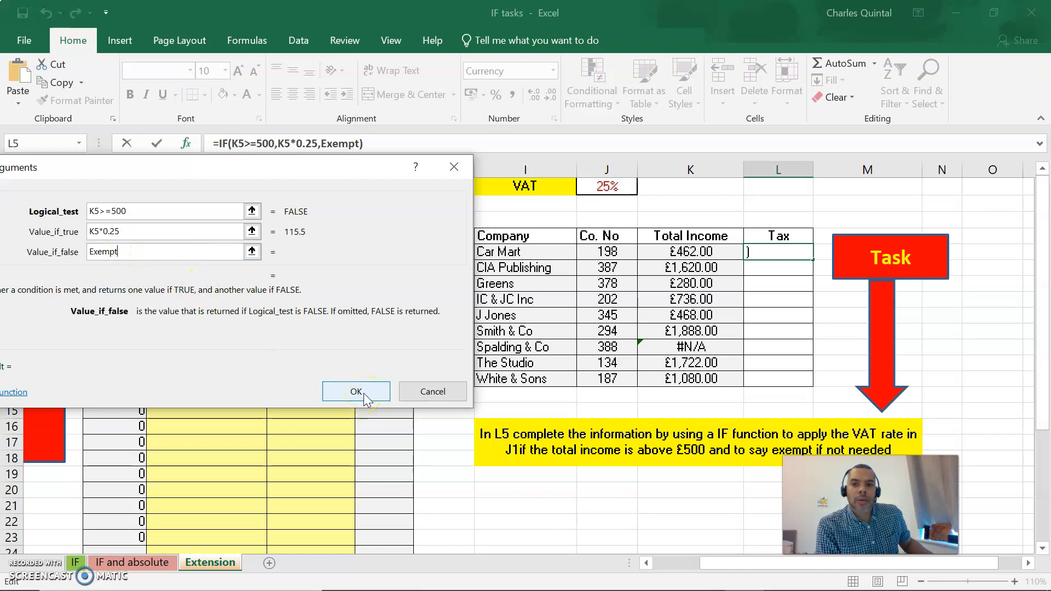
{"action": "left_click", "coordinate": [361, 394]}
{"action": "left_click", "coordinate": [362, 394]}
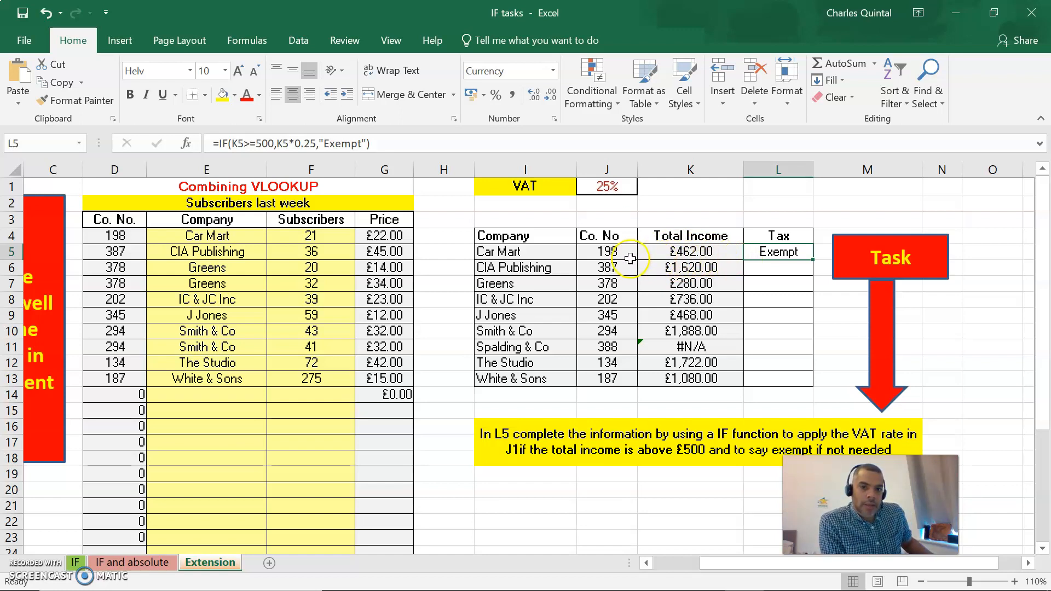
Copy the Tax formula from L5 down to L13, and check the copied formula in L6
{"action": "left_click_drag", "start_coordinate": [811, 262], "coordinate": [814, 386]}
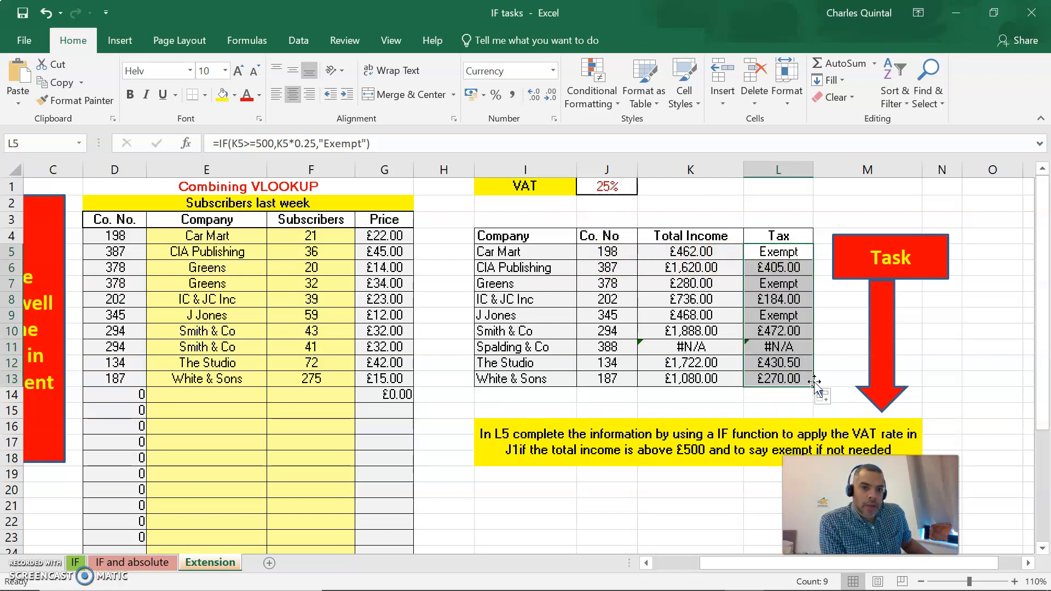
{"action": "left_click", "coordinate": [771, 269]}
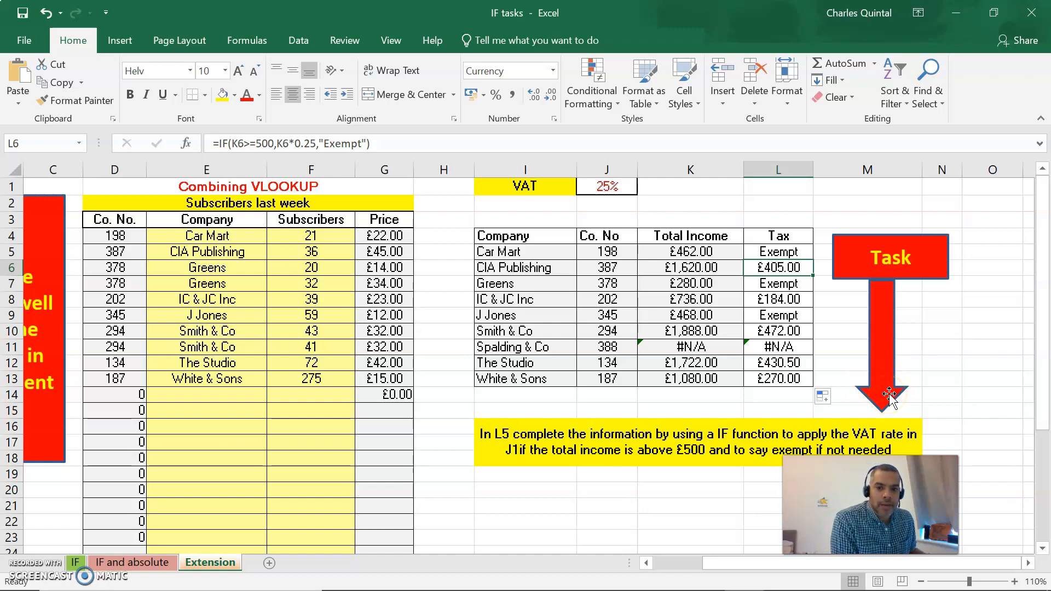
{"action": "left_click", "coordinate": [738, 564]}
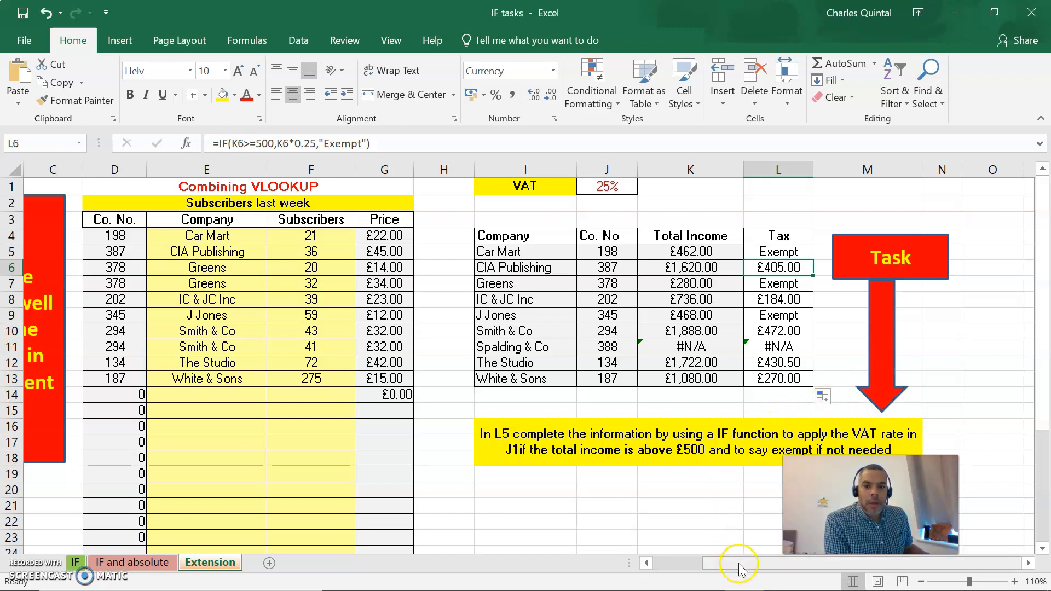